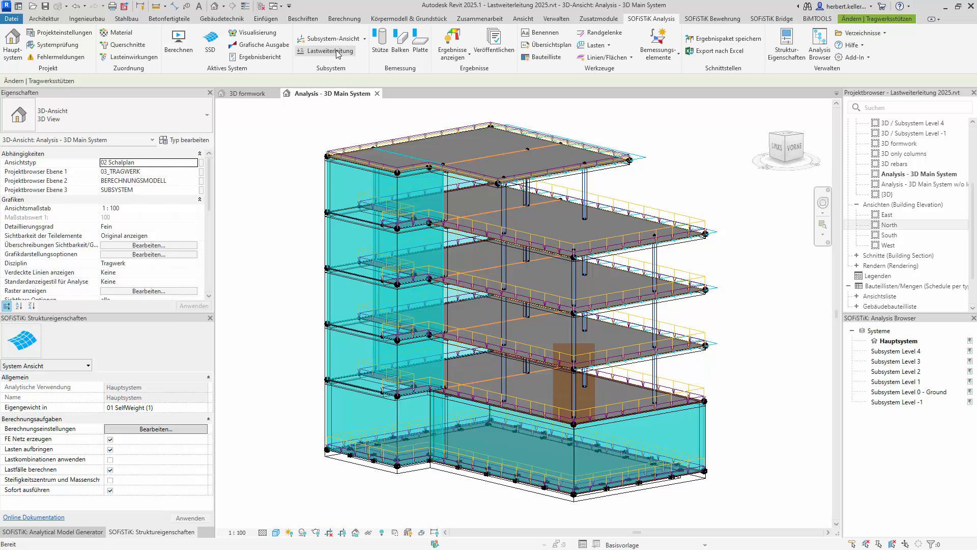
Step: Start a new load transfer set (Lastweiterleitung) and name it LWL1
left_click(337, 53)
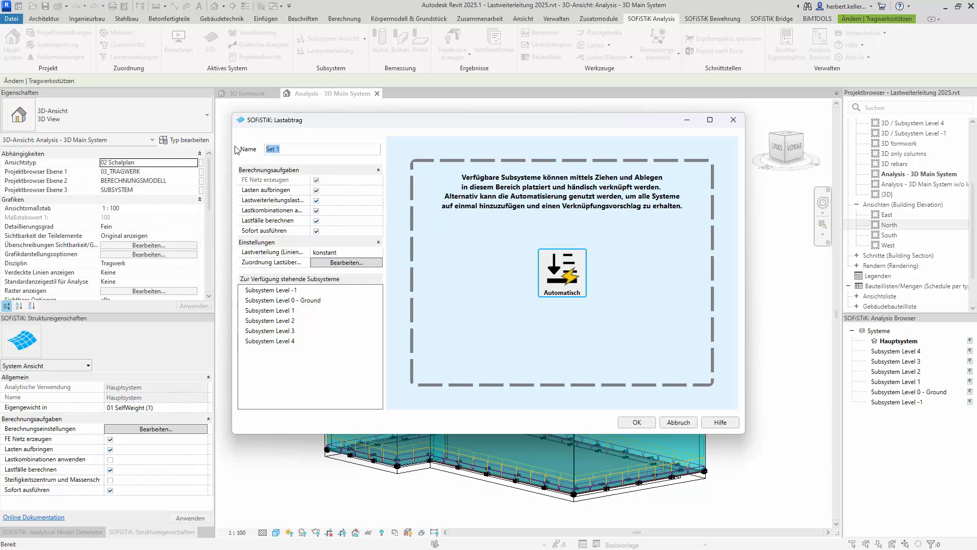
type("LWL1")
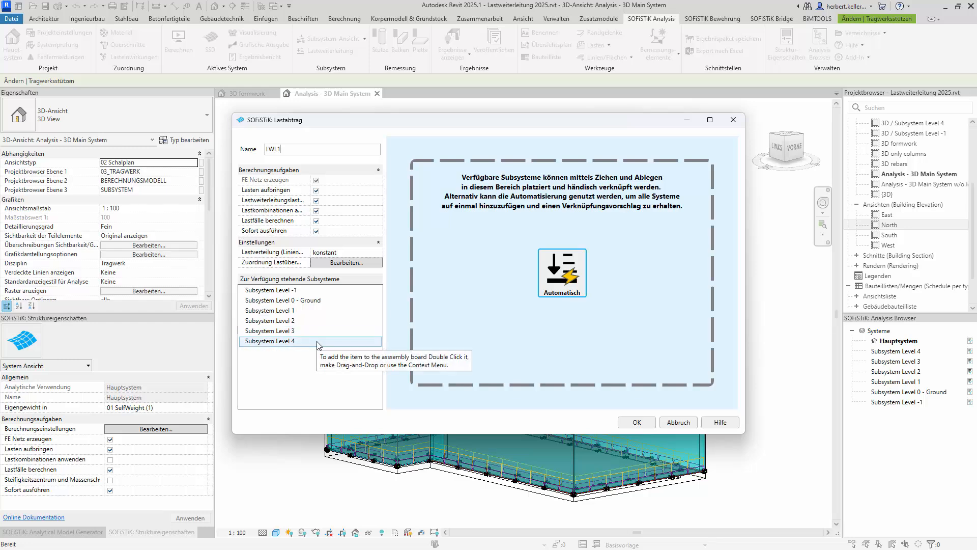
left_click(558, 281)
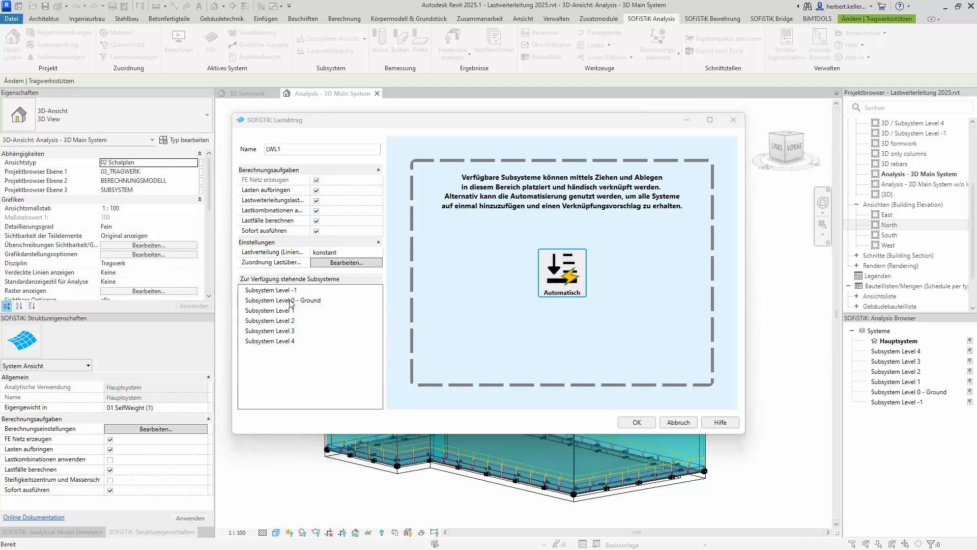
Step: Place Subsystem Level 4, Subsystem Level 3 and Subsystem Level 2 beneath one another on the assembly board
left_click_drag(288, 342, 526, 215)
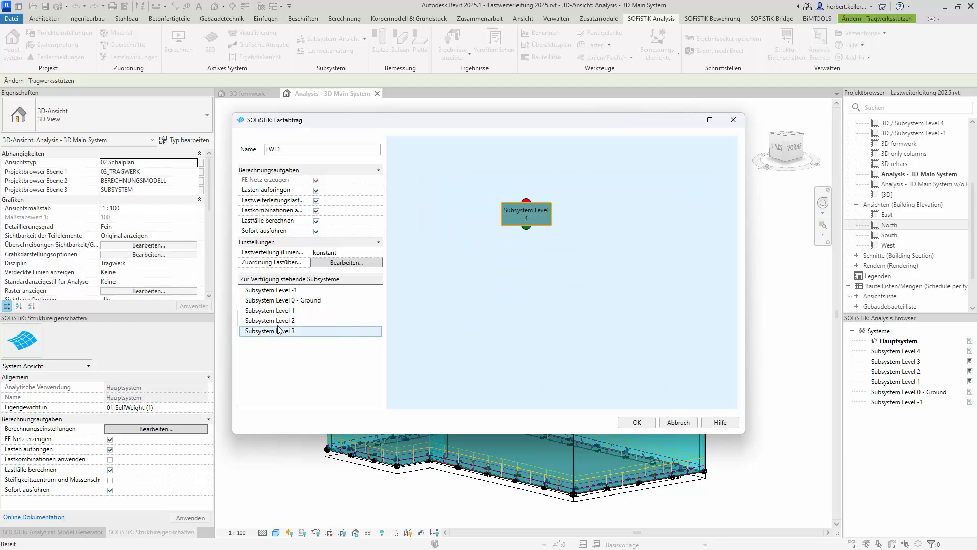
left_click_drag(279, 330, 594, 281)
left_click_drag(533, 271, 532, 271)
left_click_drag(270, 320, 530, 331)
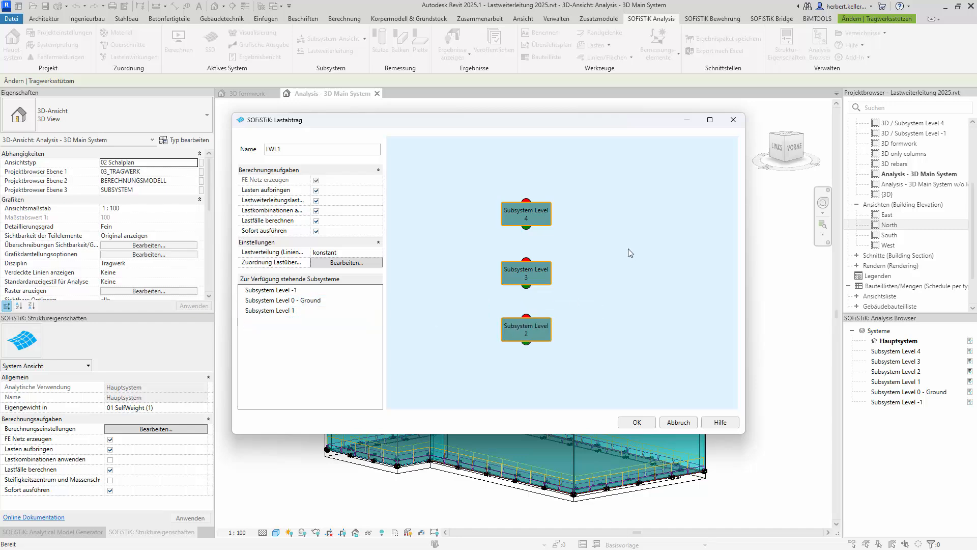
Step: Link the load transfer from Level 4 to Level 3 and from Level 3 to Level 2, and clear the board
right_click(528, 228)
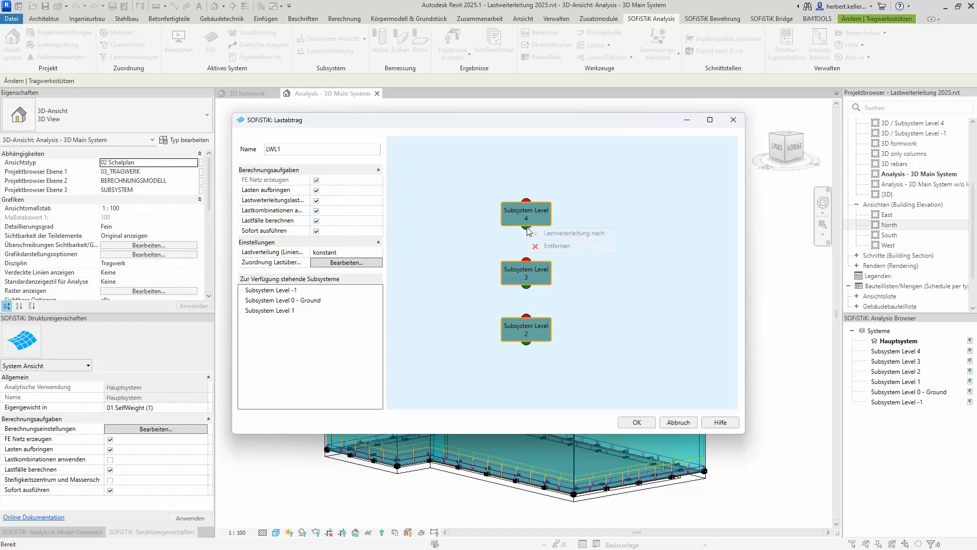
left_click(555, 238)
left_click(527, 261)
right_click(527, 287)
left_click(546, 293)
left_click(527, 318)
right_click(411, 323)
left_click(448, 368)
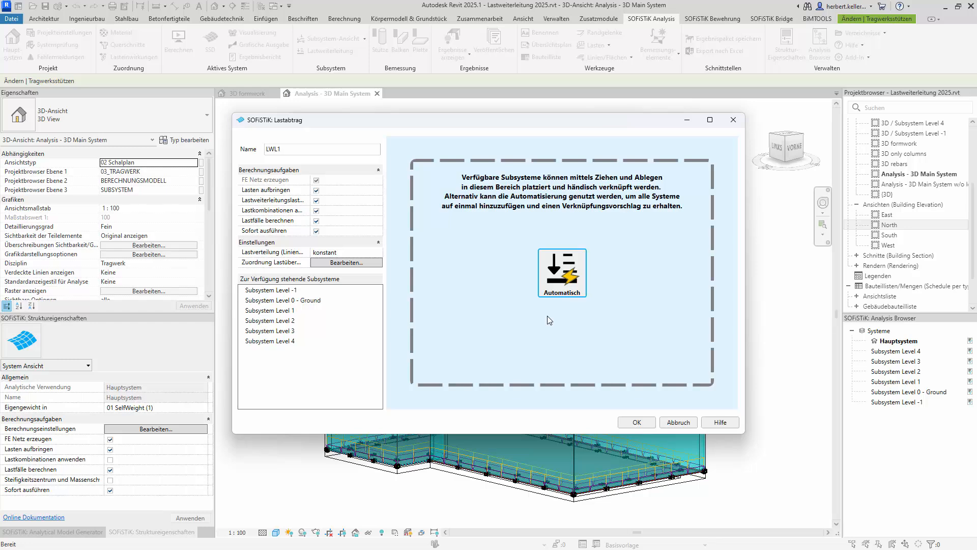
Step: Try the automatic placement and linking of all subsystems, and remove them all from the board
left_click(561, 275)
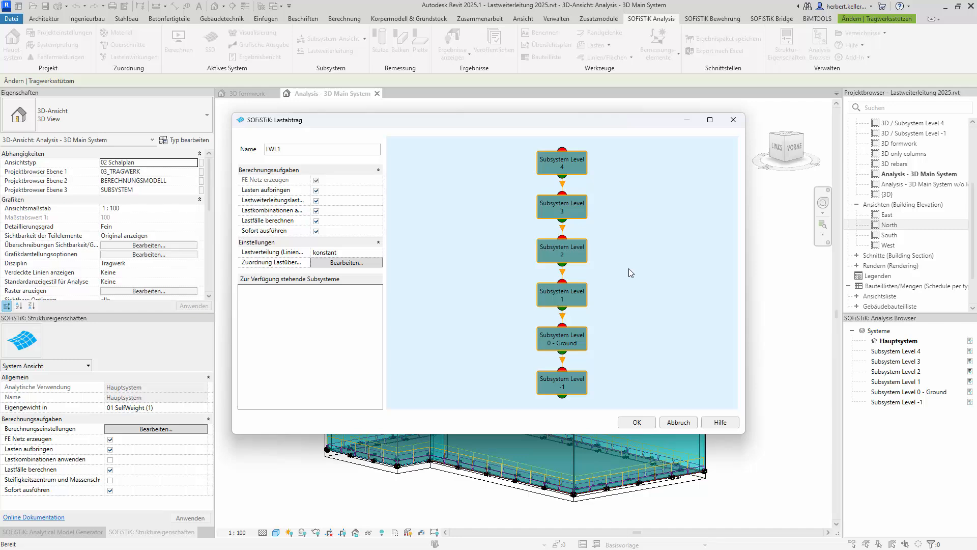
right_click(630, 316)
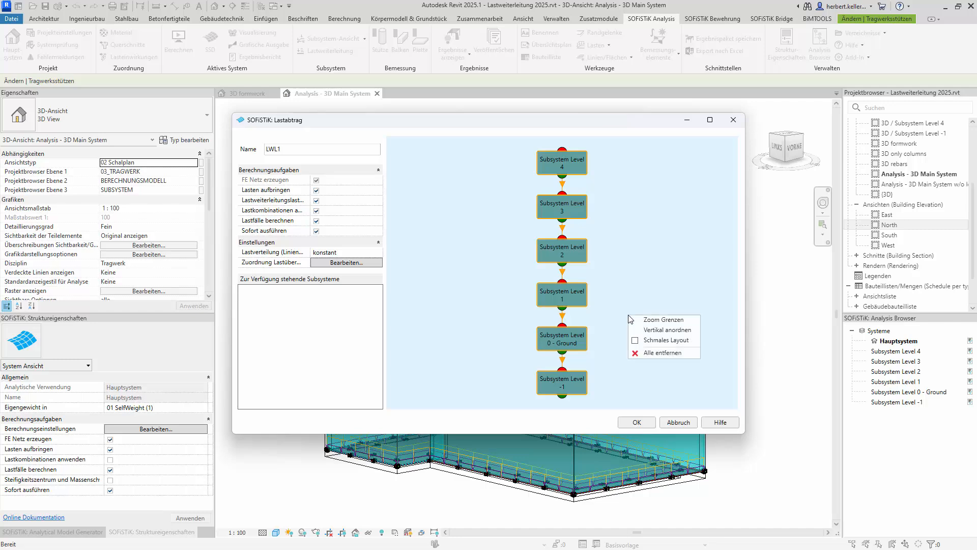
left_click(648, 353)
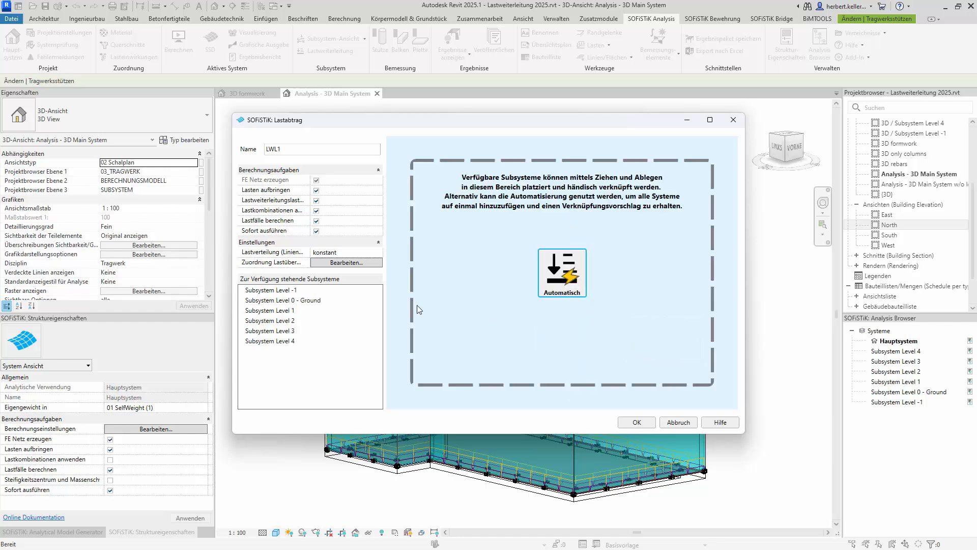
Step: Place Subsystem Level 4 directly above Subsystem Level 3 and link the load transfer from Level 4 to Level 3
left_click_drag(270, 341, 542, 218)
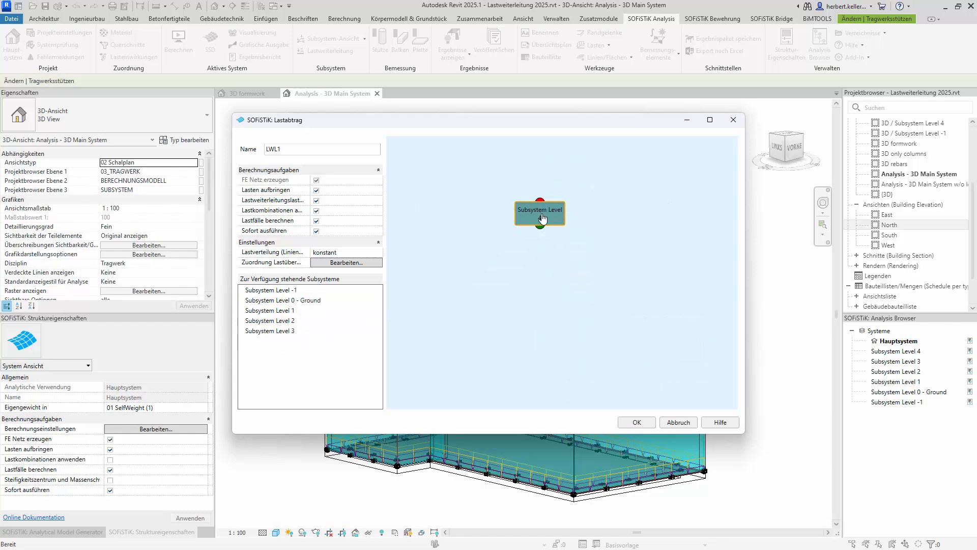
left_click_drag(285, 331, 505, 265)
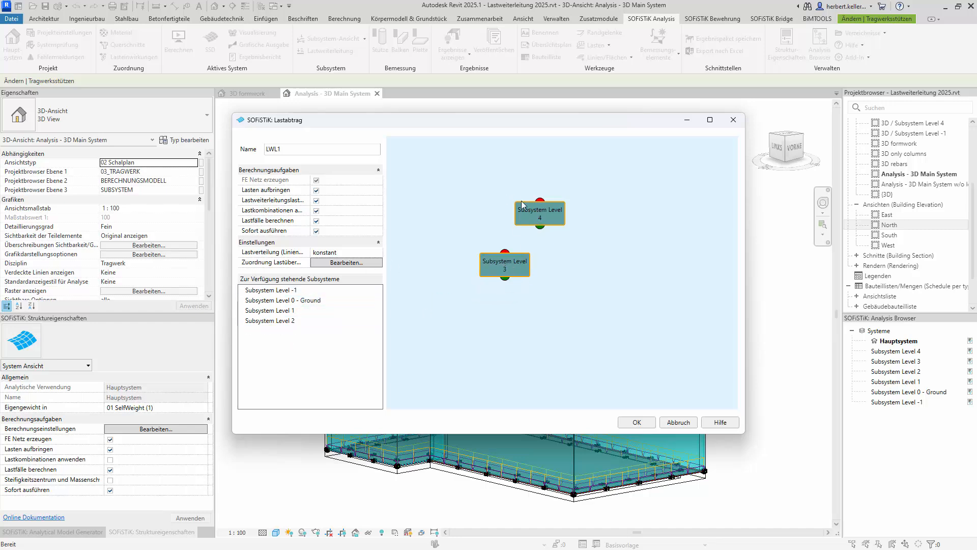
left_click_drag(521, 204, 487, 194)
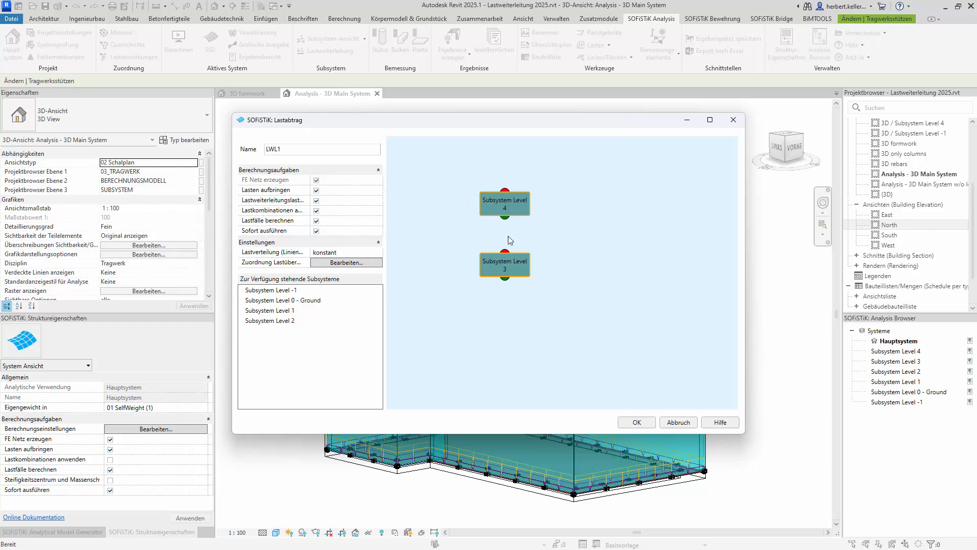
right_click(506, 218)
left_click(524, 225)
left_click(505, 252)
Step: Add Subsystem Level 2 beside Level 3 and Subsystem Level 1 below, and link the load transfer from Level 2 to Level 1
left_click_drag(294, 320, 629, 215)
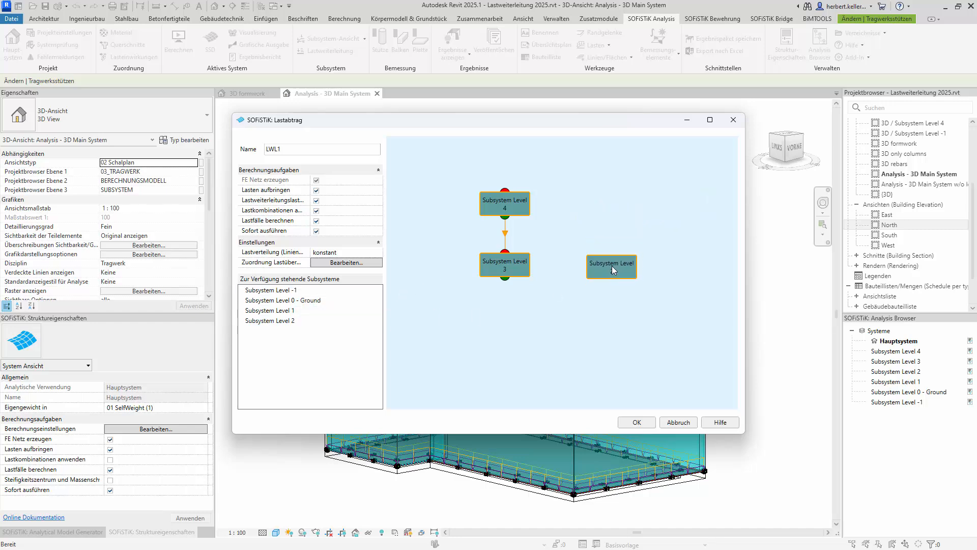
left_click_drag(612, 266, 612, 266)
left_click_drag(282, 311, 573, 335)
right_click(613, 279)
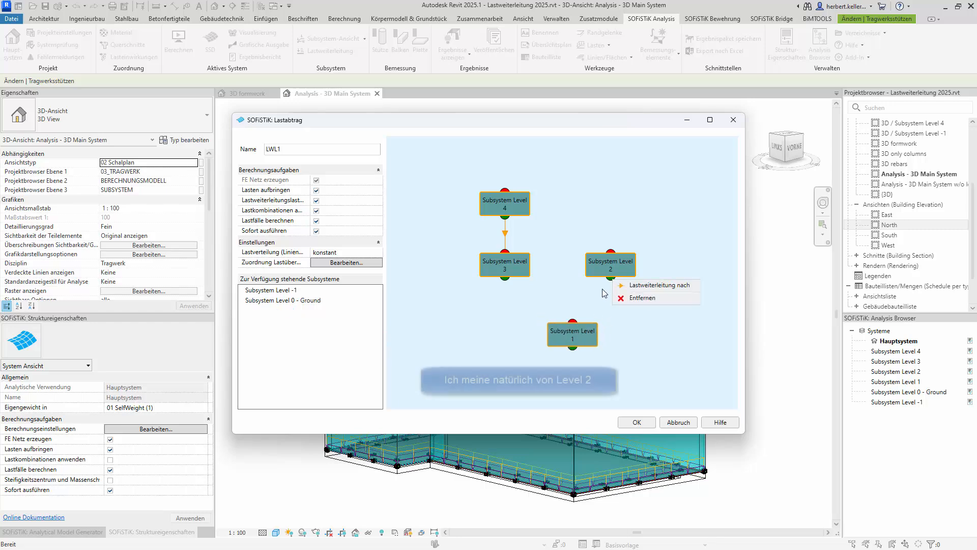
left_click(657, 285)
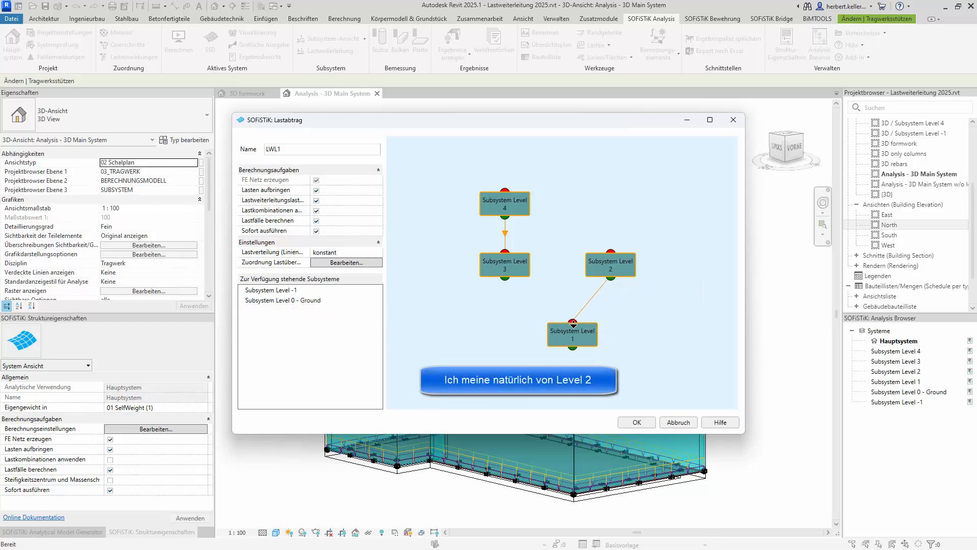
left_click(573, 322)
Step: Link the load transfer from Subsystem Level 3 to Subsystem Level 1
right_click(508, 278)
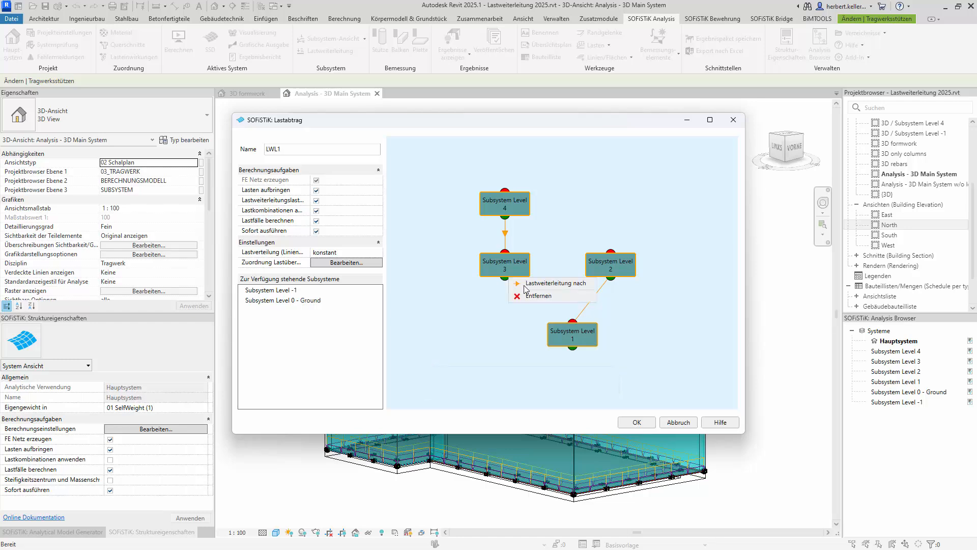
left_click(540, 283)
left_click(571, 322)
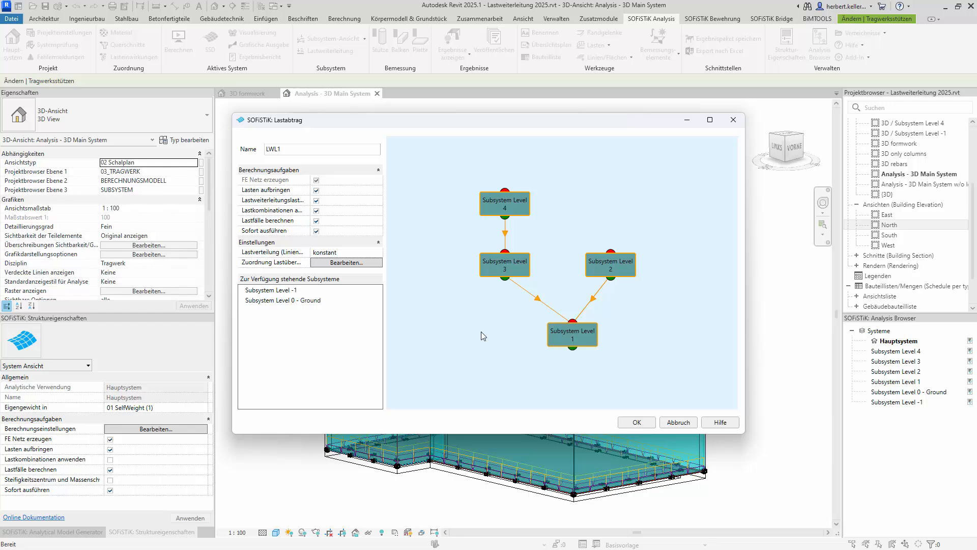
Step: Clear the manual arrangement and have all subsystems placed and linked automatically
right_click(483, 336)
left_click(504, 373)
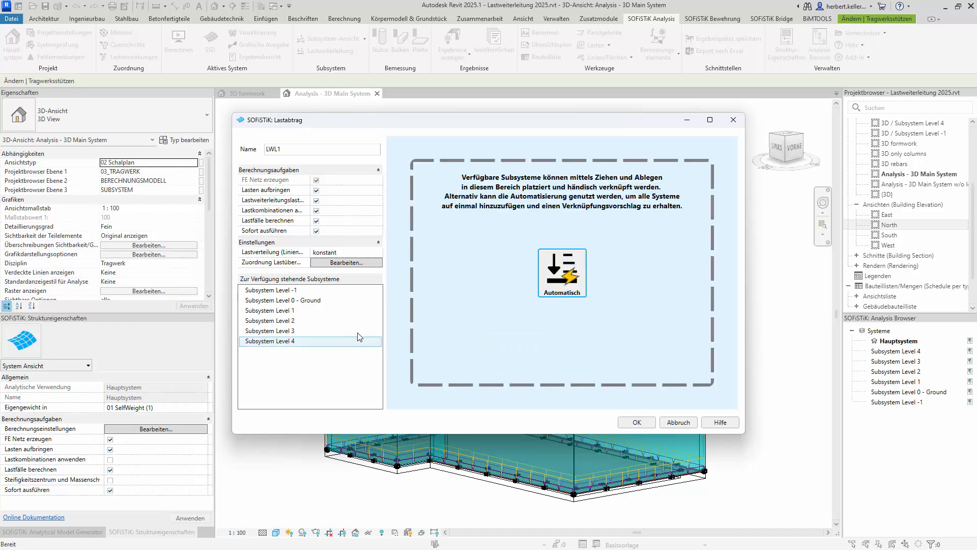
left_click(578, 275)
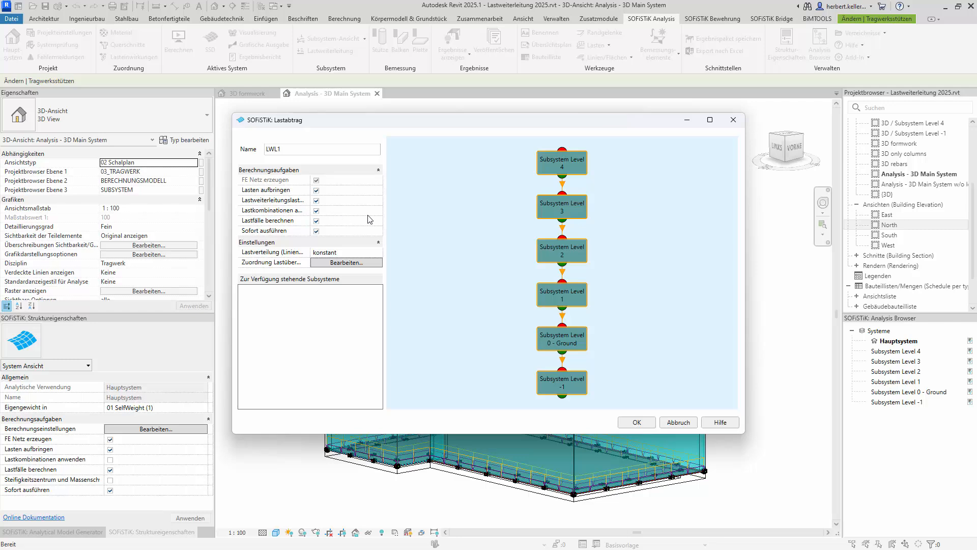
Step: Turn off applying load combinations (Lastkombinationen anwenden) for the set and widen the settings area so the labels are fully readable
left_click(317, 211)
left_click_drag(386, 251, 415, 251)
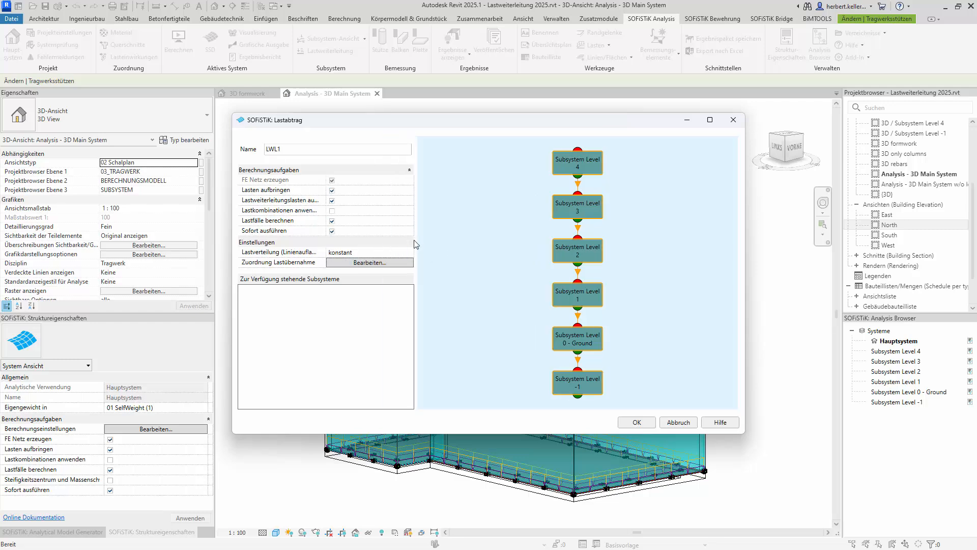
left_click_drag(421, 235, 453, 230)
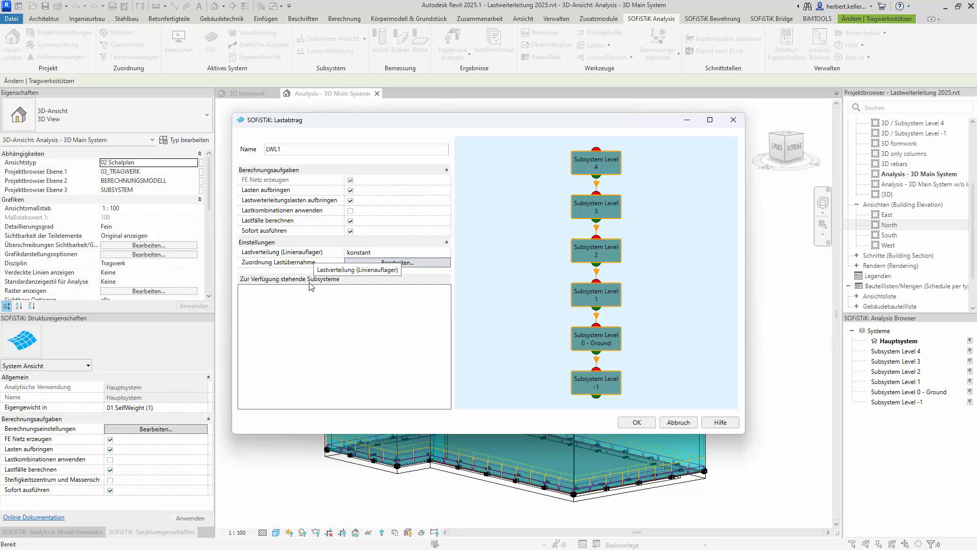
Step: Open the load takeover assignment (Zuordnung Lastübernahme) and examine the support reaction overrides for Subsystem Level 2 to Subsystem Level 1
left_click(400, 262)
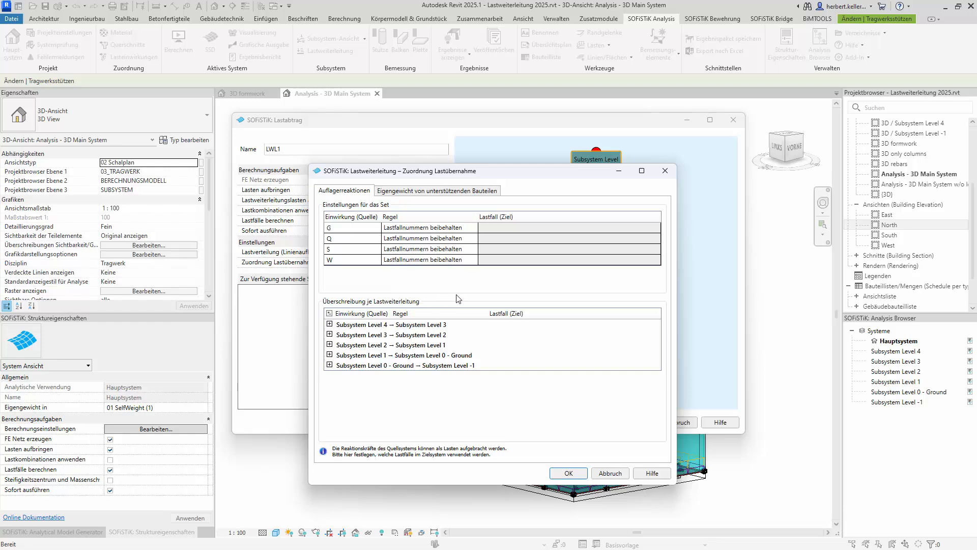
left_click(407, 239)
left_click(330, 345)
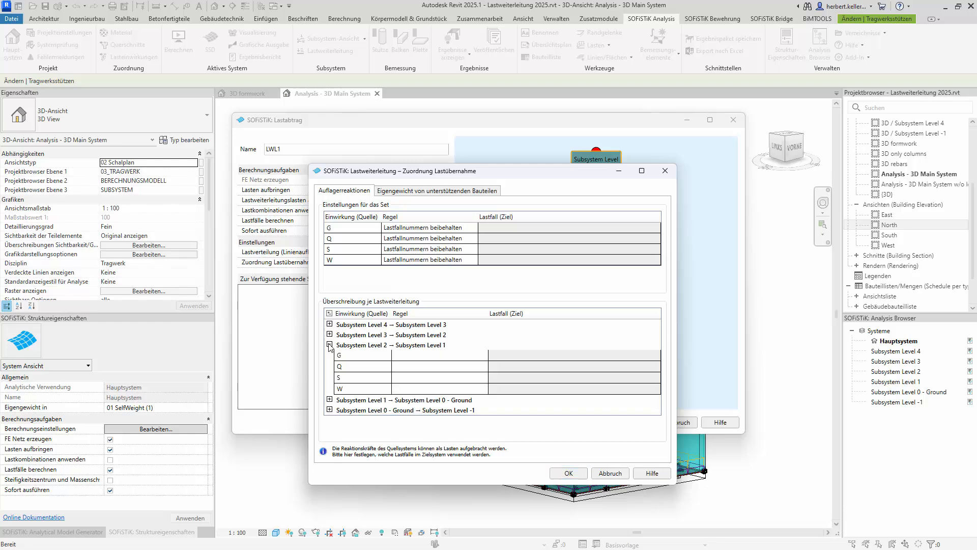
left_click(329, 345)
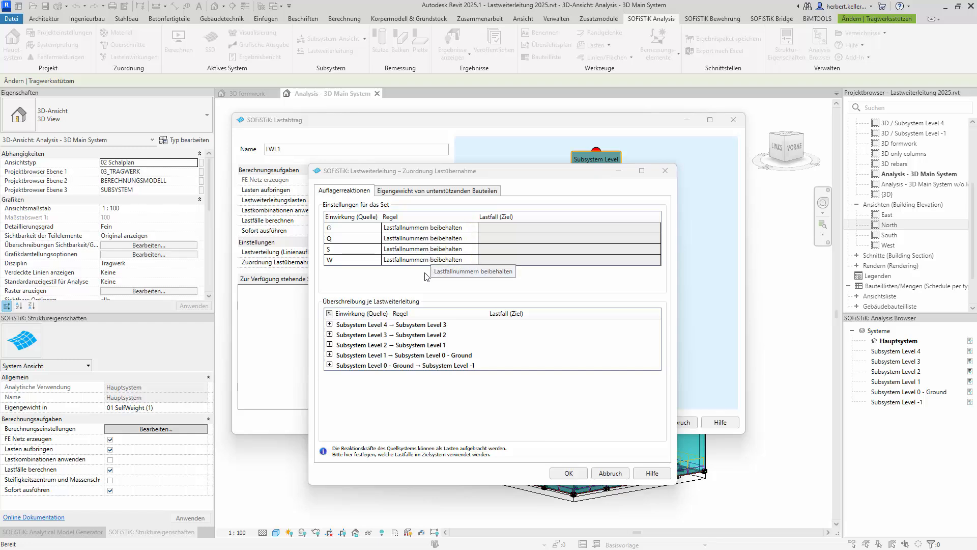
Step: Set action G's rule to Eine neue Lastfallnummer zuweisen and try creating a new target load case, cancelling its definition
left_click(475, 227)
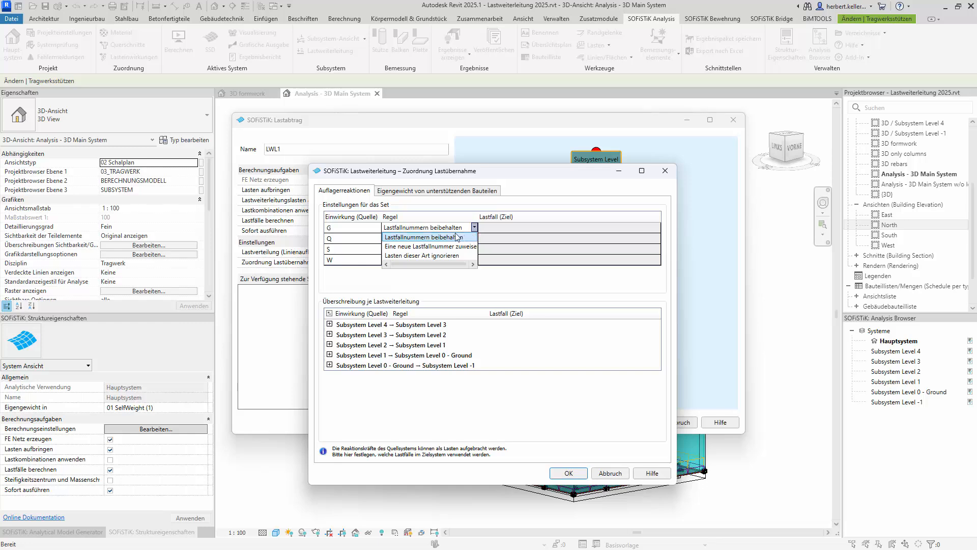
left_click(403, 247)
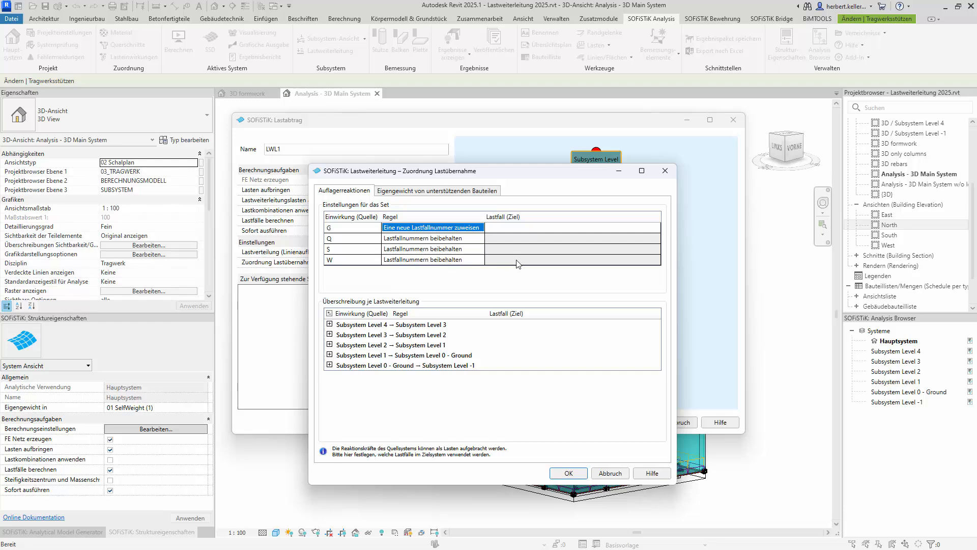
left_click(548, 228)
left_click(547, 228)
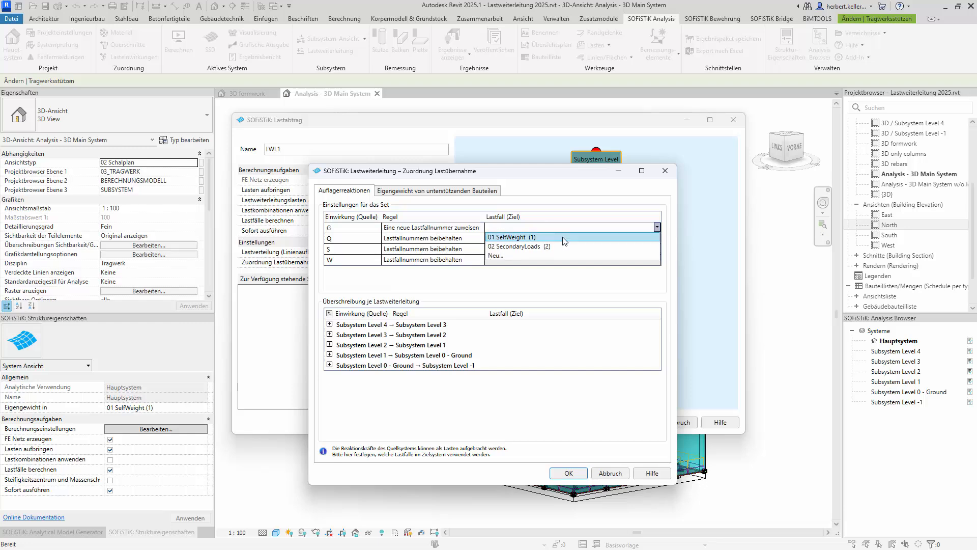
left_click(517, 256)
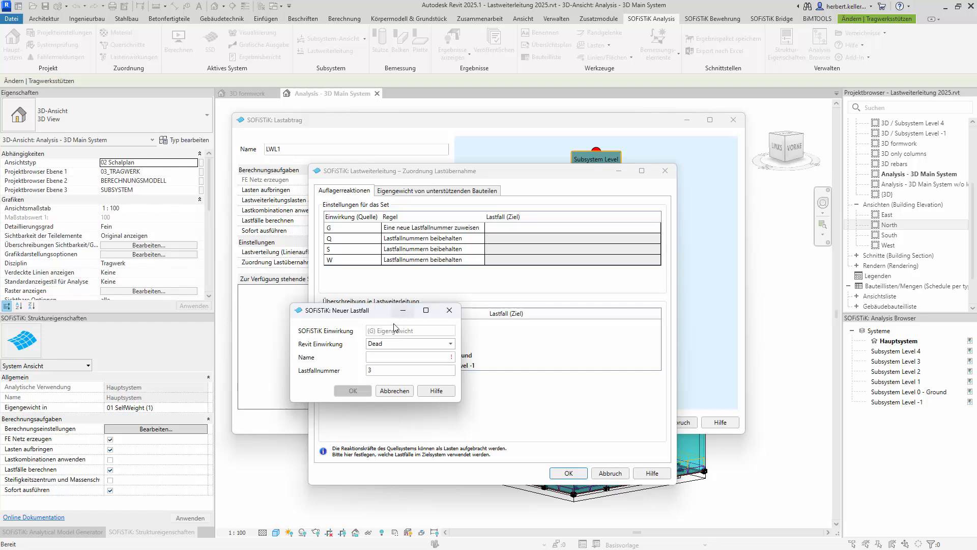
left_click(397, 358)
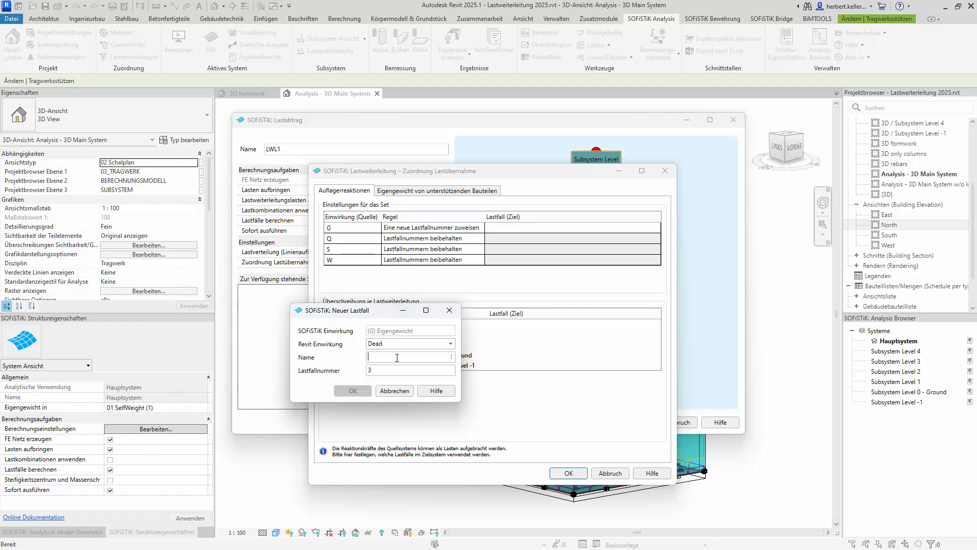
left_click(395, 391)
Step: Try the rule Lasten dieser Art ignorieren for action G, and set it back to Lastfallnummern beibehalten
left_click(481, 228)
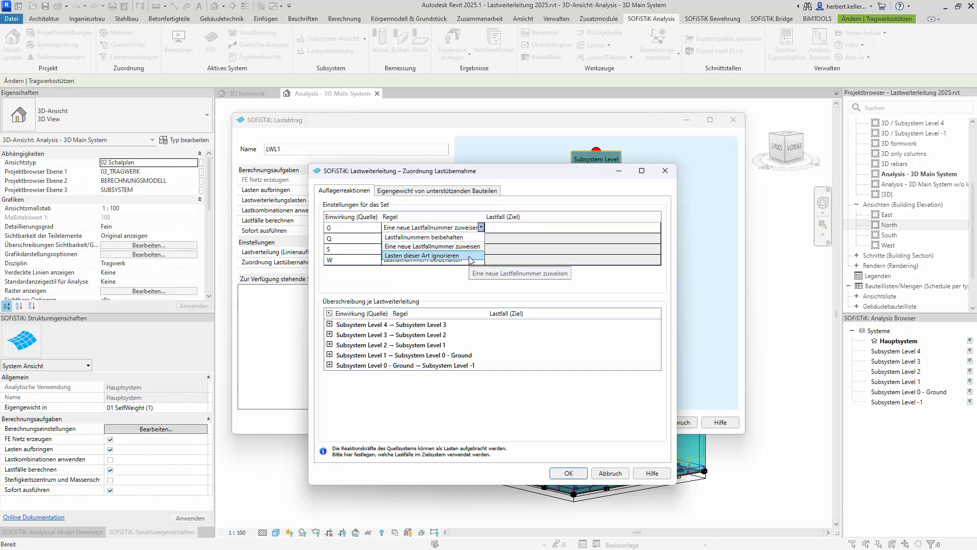
left_click(470, 256)
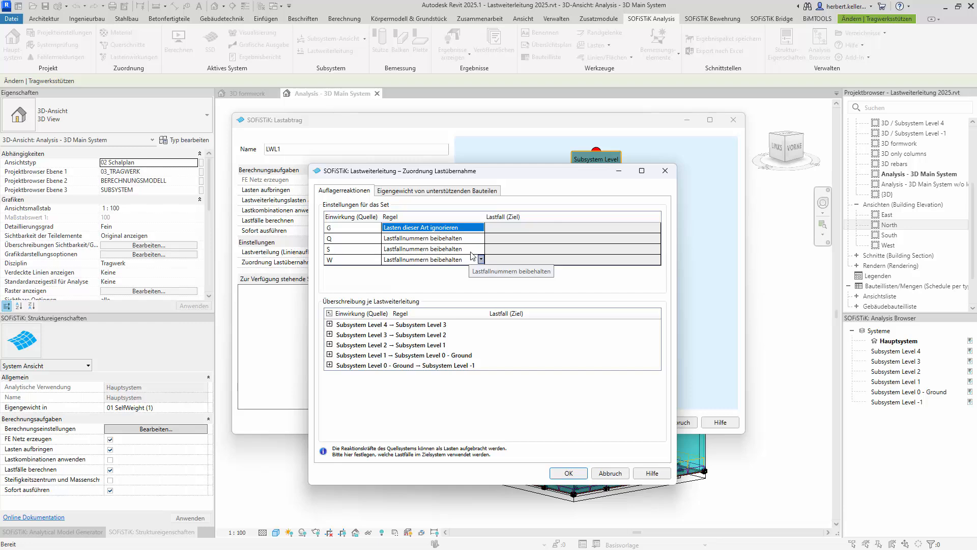
left_click(481, 227)
left_click(451, 238)
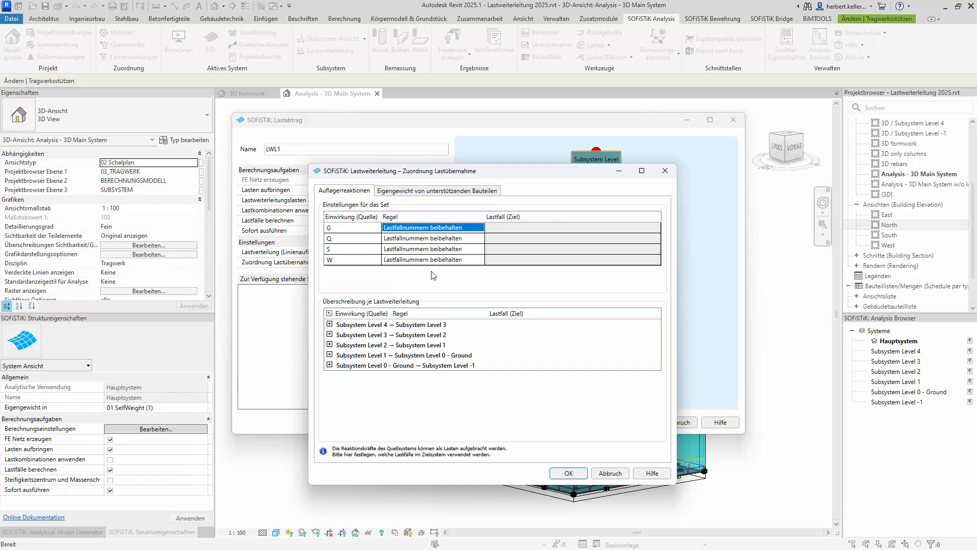
Step: Open the self-weight settings for supporting members and try the set's Eigengewicht rule Eine neue Lastfallnummer zuweisen, checking the available target load cases
left_click(434, 194)
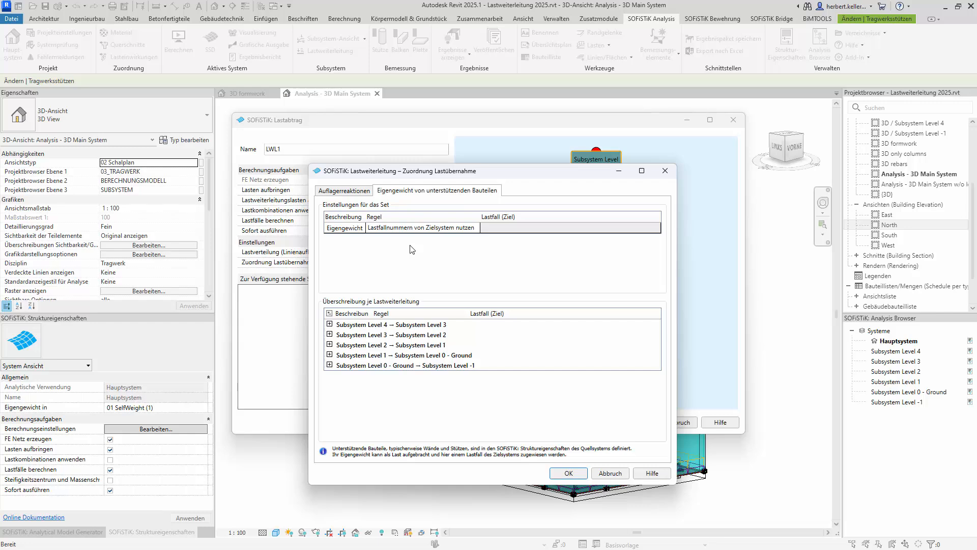
left_click(477, 228)
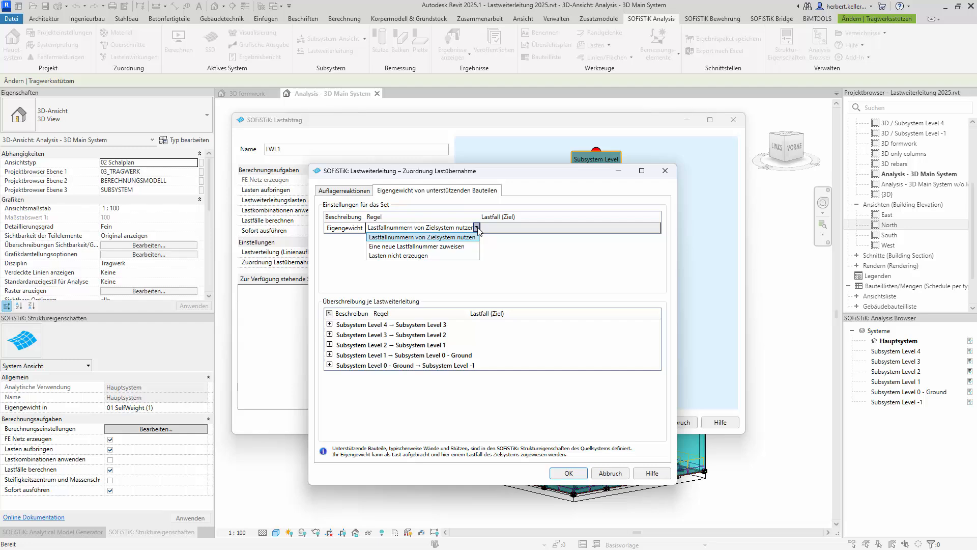
left_click(468, 236)
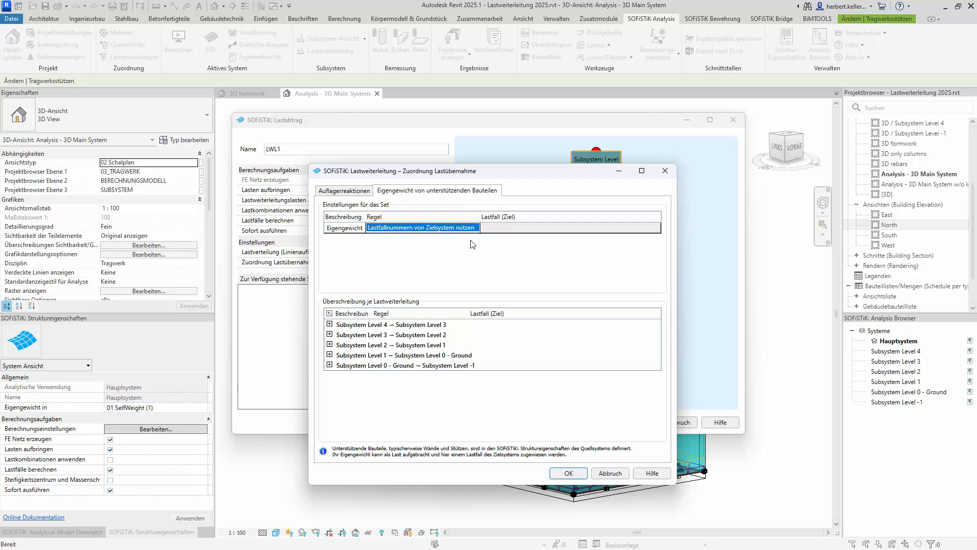
left_click(476, 228)
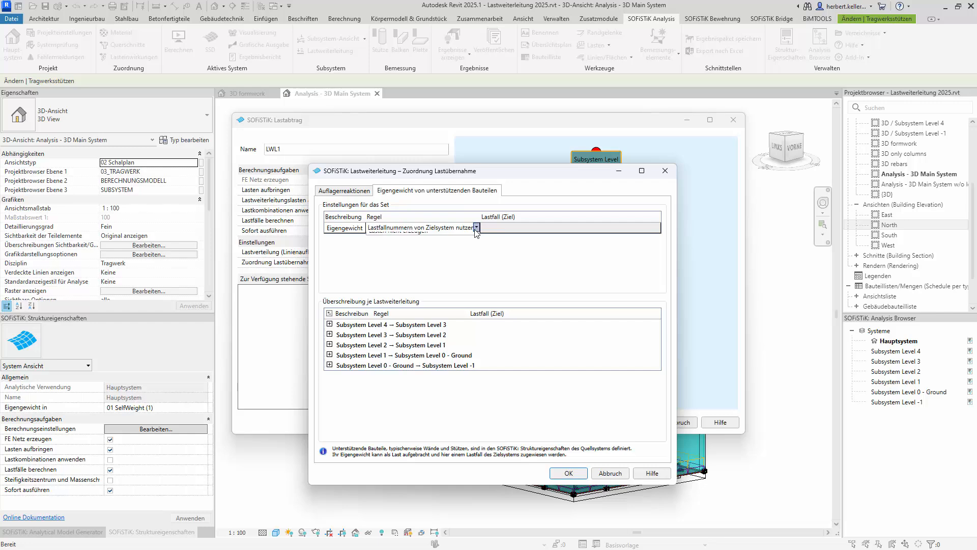
left_click(430, 246)
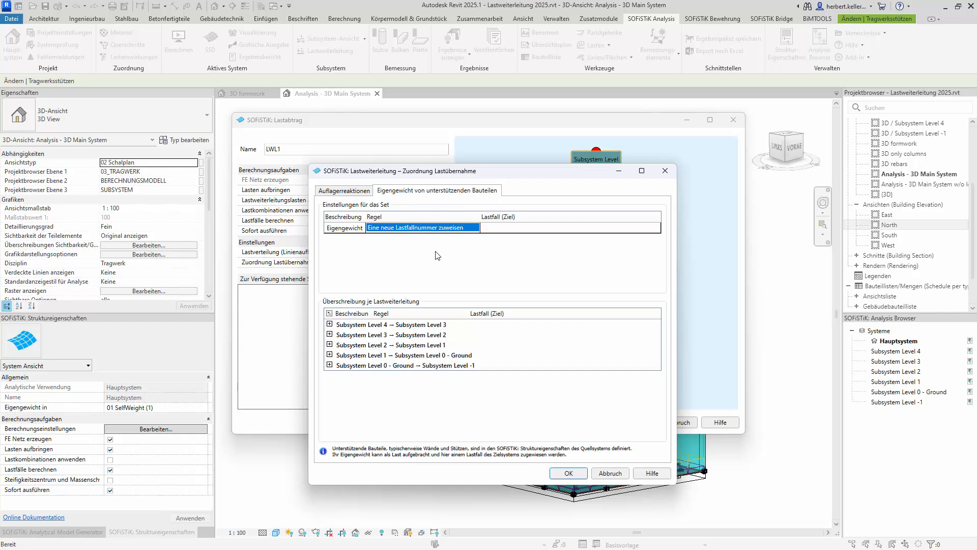
left_click(564, 232)
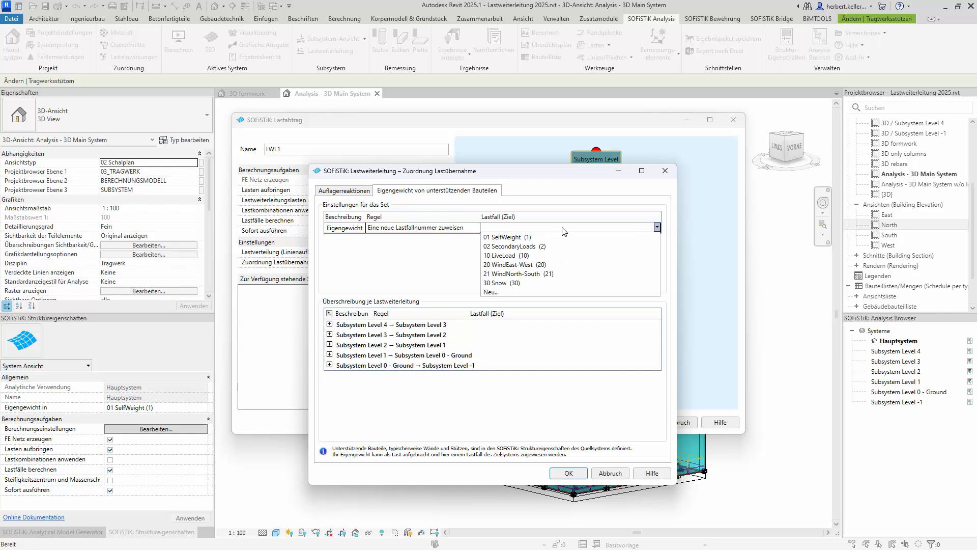
left_click(508, 292)
Step: Try the Eigengewicht rule Lasten nicht erzeugen, restore Lastfallnummern von Zielsystem nutzen, and confirm the load takeover assignment
left_click(477, 229)
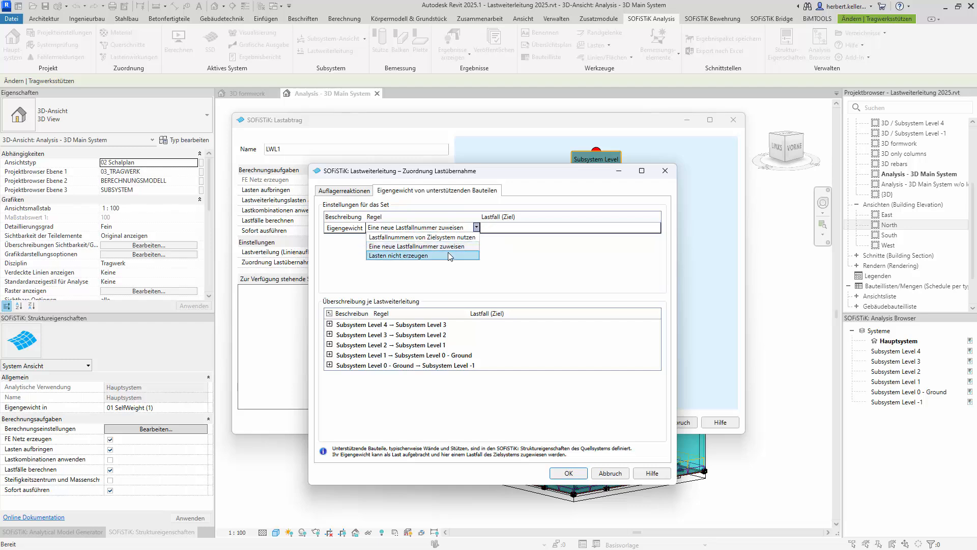
left_click(448, 255)
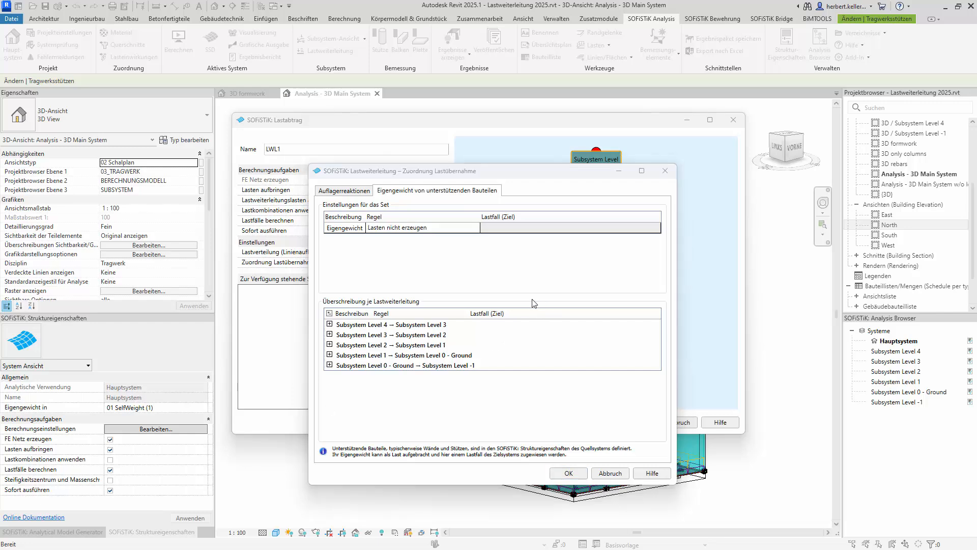
left_click(478, 227)
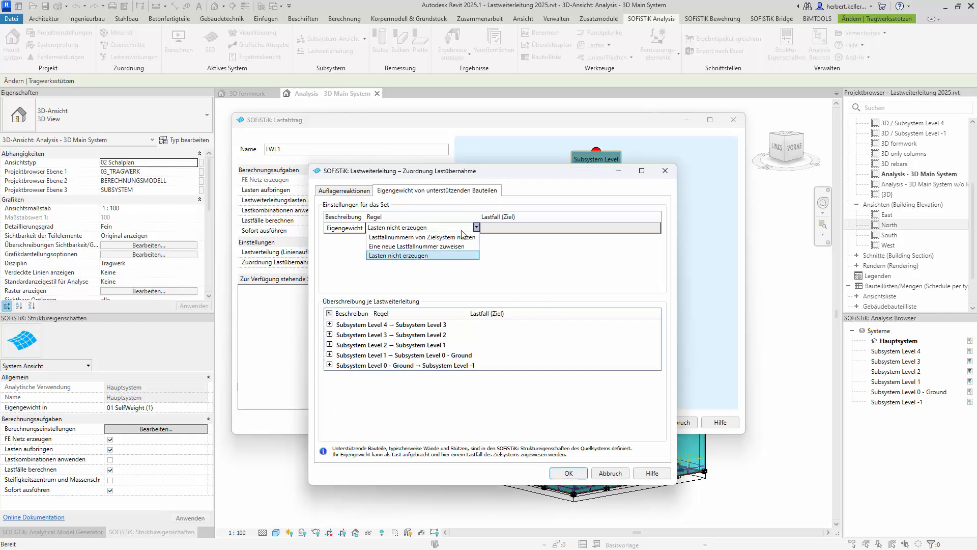
left_click(407, 242)
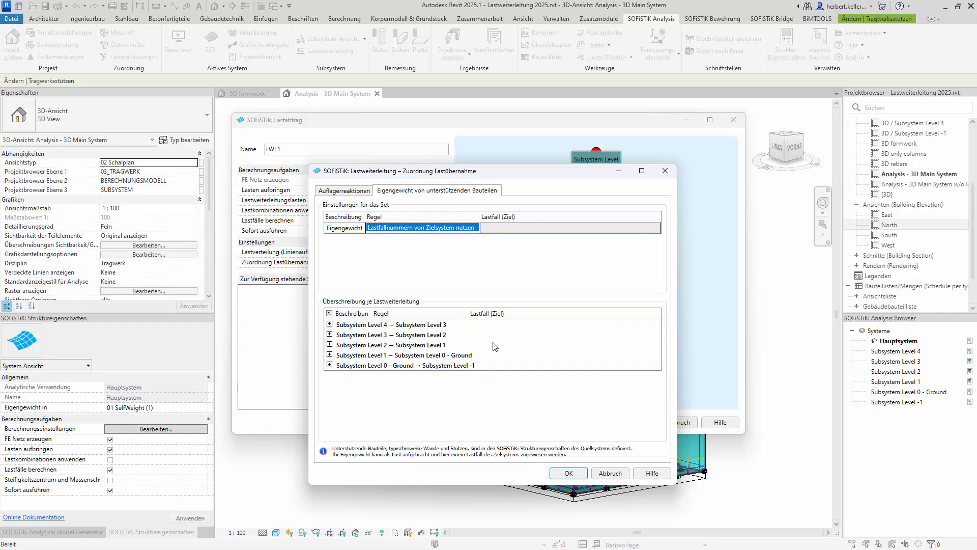
left_click(568, 474)
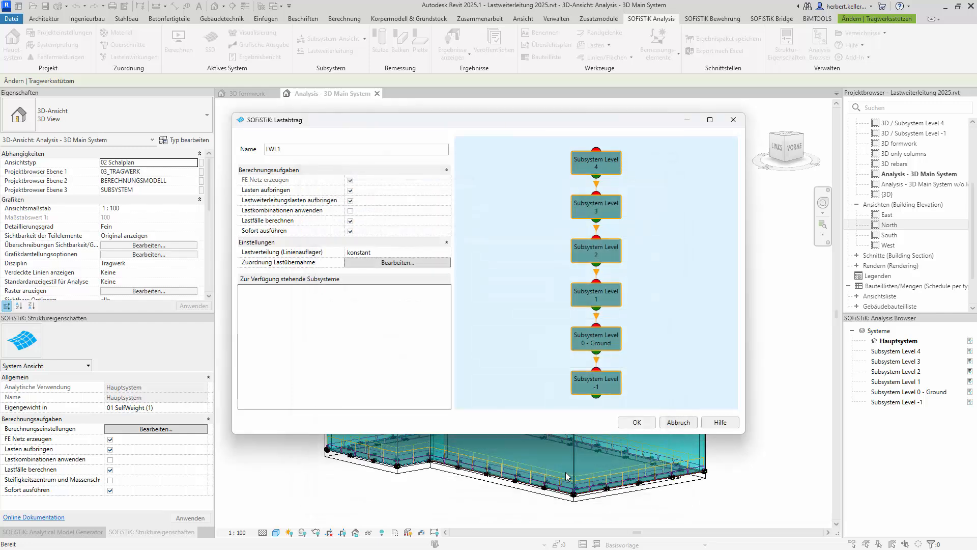
Step: Review the load distribution options for line supports, keep konstant, and confirm the load transfer set LWL1
left_click(448, 253)
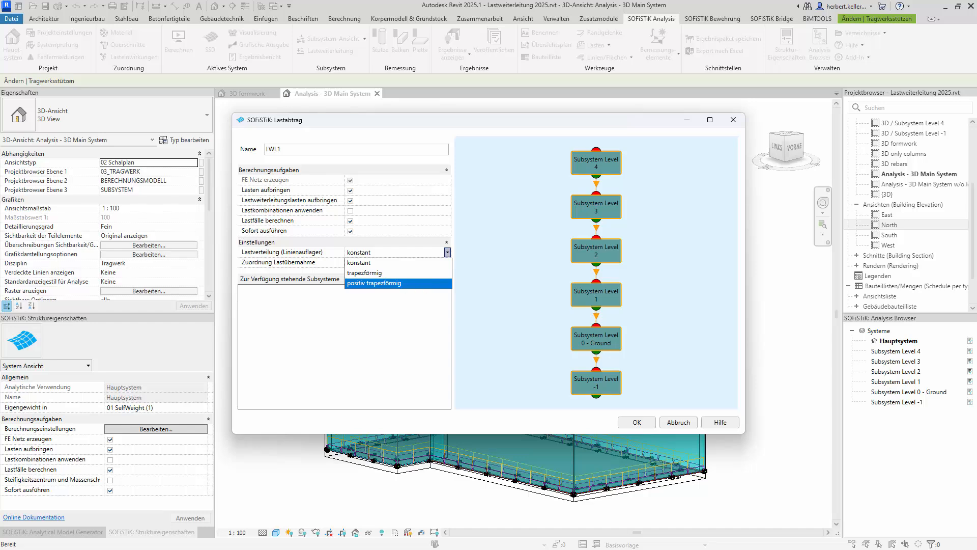
key("alt+Tab")
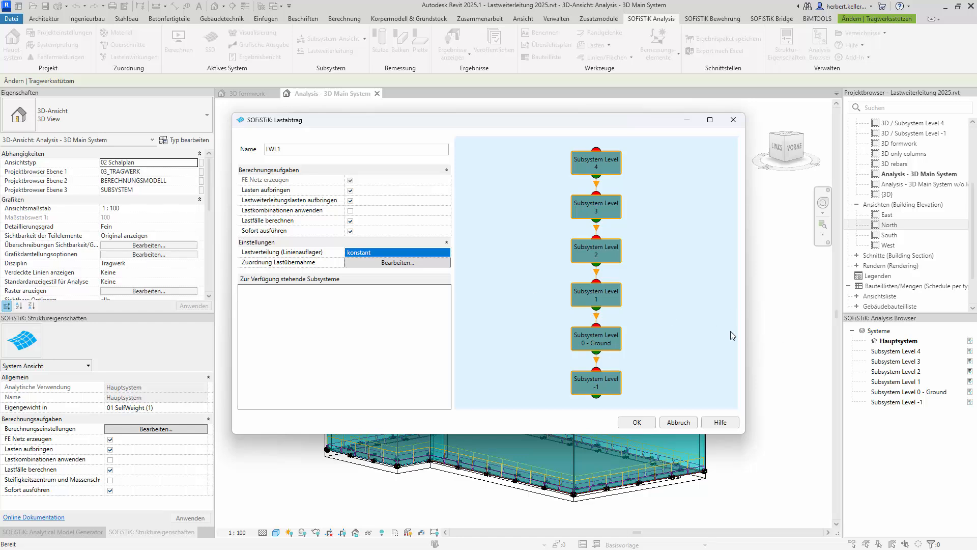
left_click(639, 423)
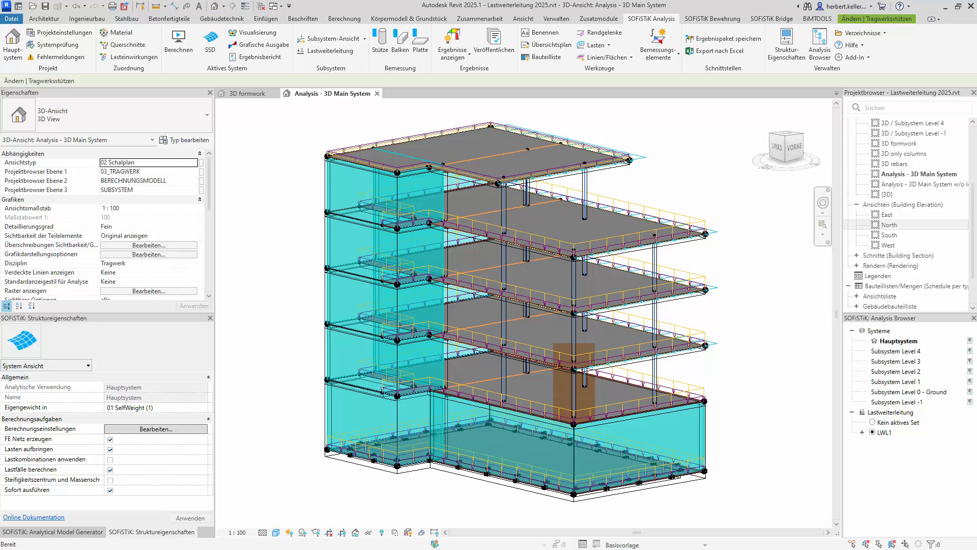
Step: Expand the load transfer set LWL1 to list its subsystems and calculate the whole set
left_click(861, 433)
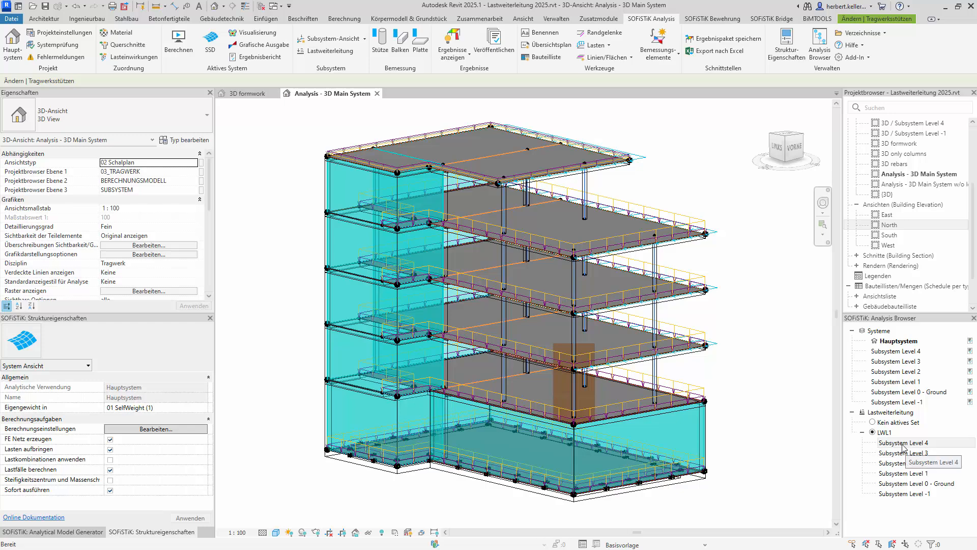
right_click(884, 432)
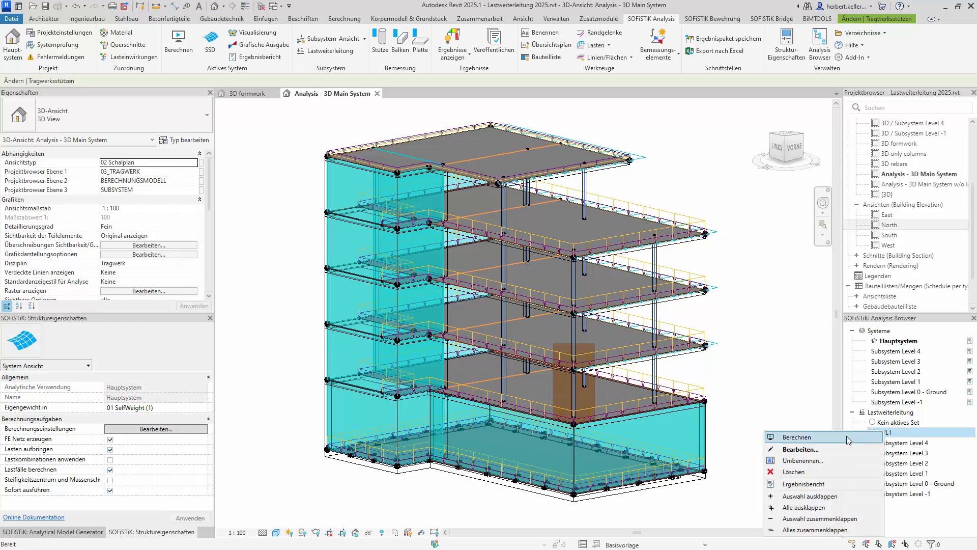
left_click(847, 436)
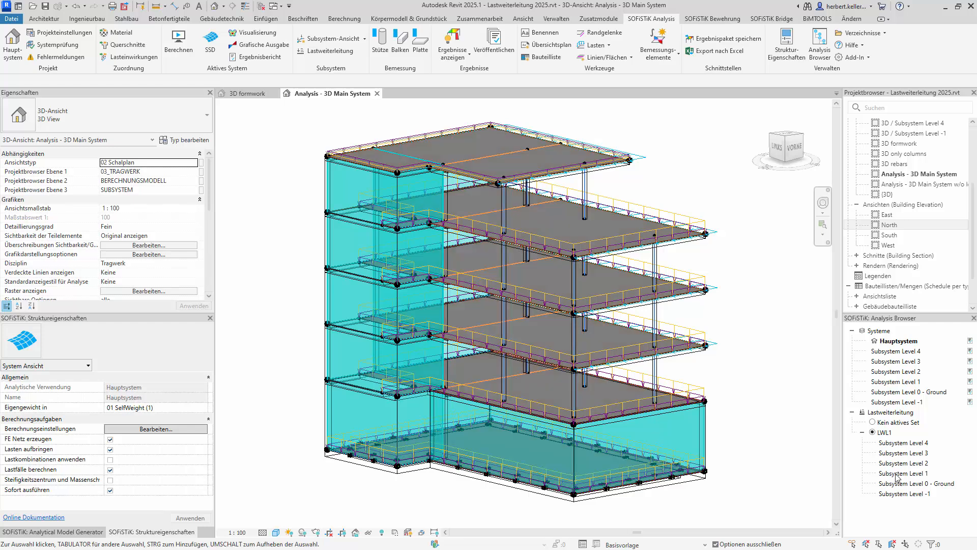
Step: Open the 3D view of Subsystem Level 1, show its analysis results, and turn off the legend
double_click(897, 473)
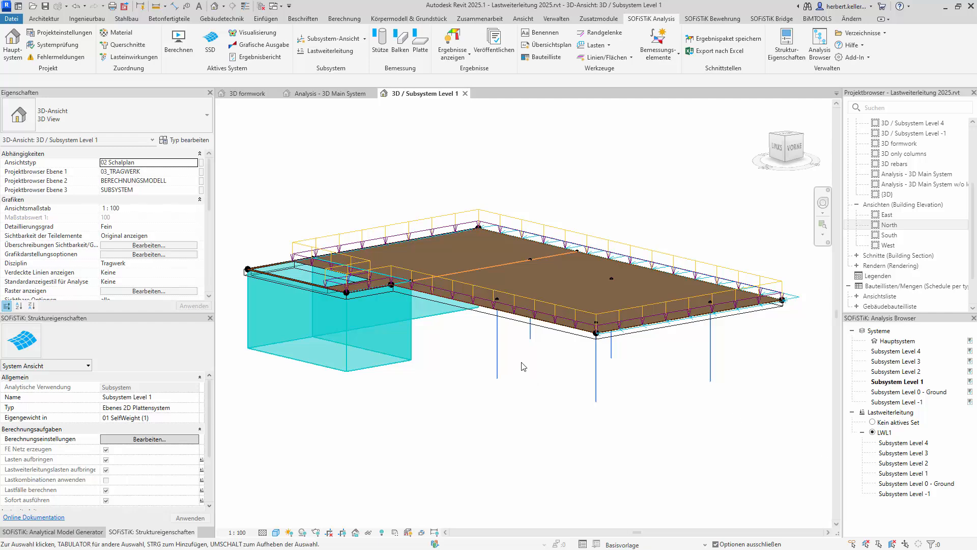
left_click(467, 48)
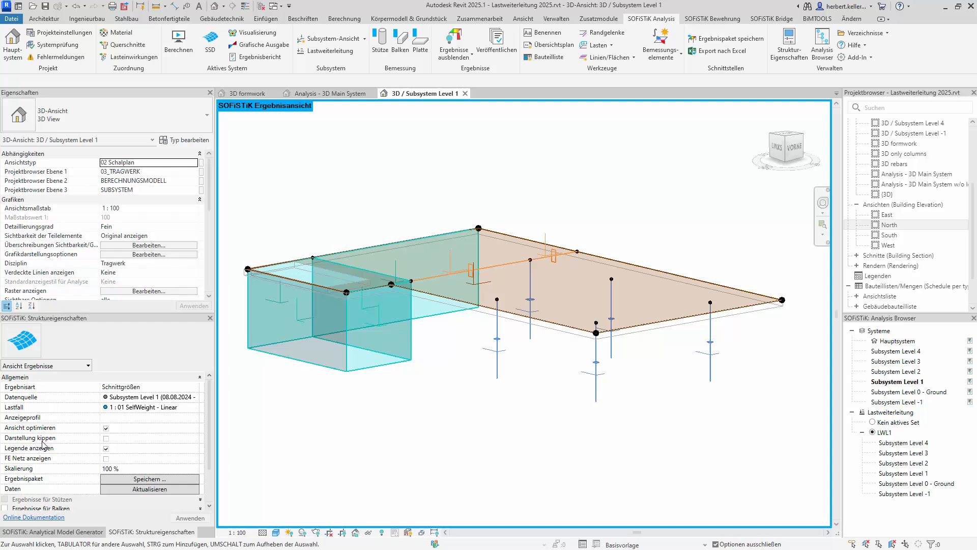
left_click(106, 448)
scroll(142, 421, "down", 3)
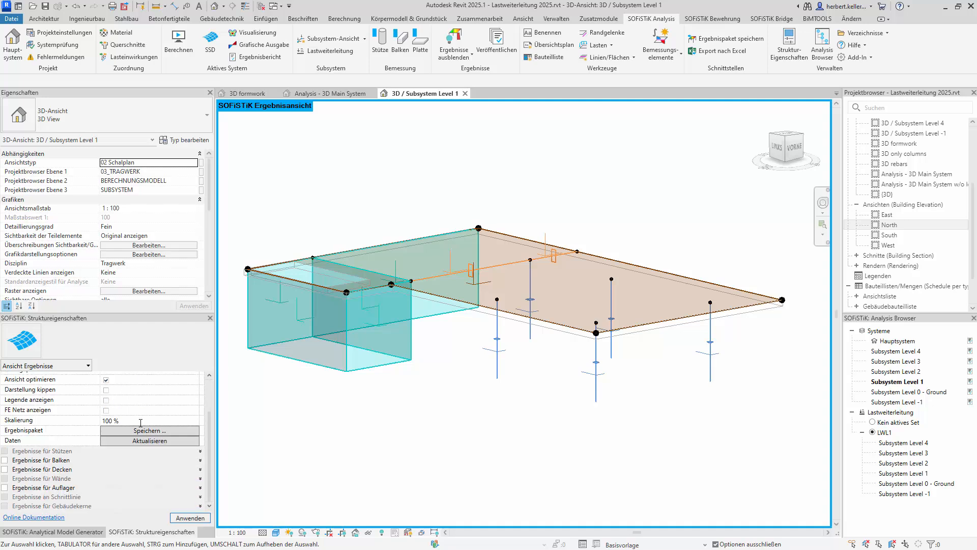
Step: Enable results for supports (Auflager) and display the resultant support forces as Knotenkräfte in the Subsystem Level 1 view
left_click(4, 488)
scroll(110, 476, "down", 1)
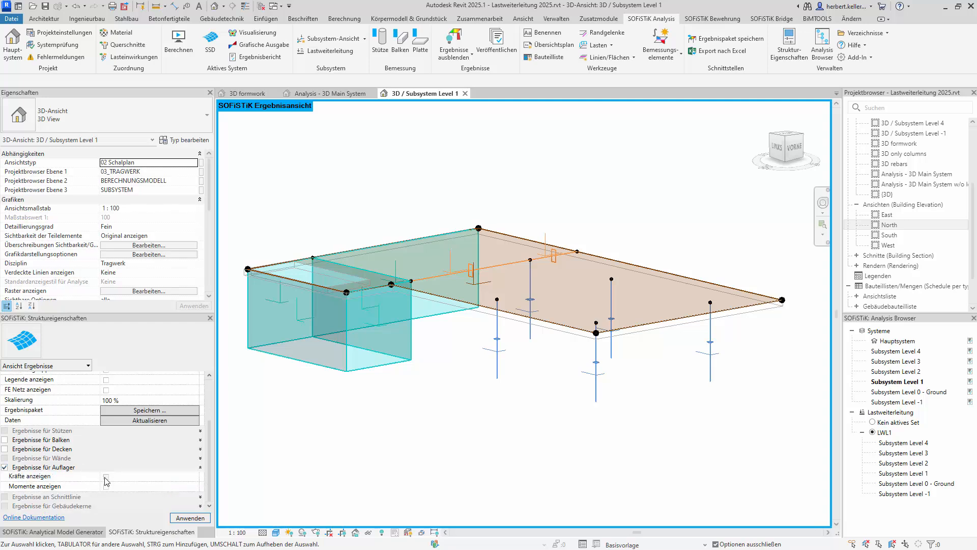
left_click(106, 477)
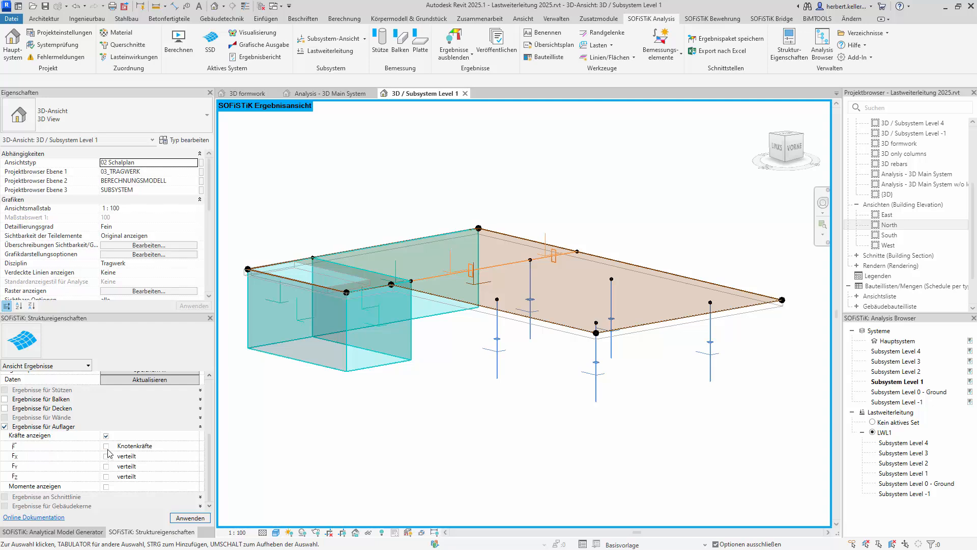
left_click(107, 446)
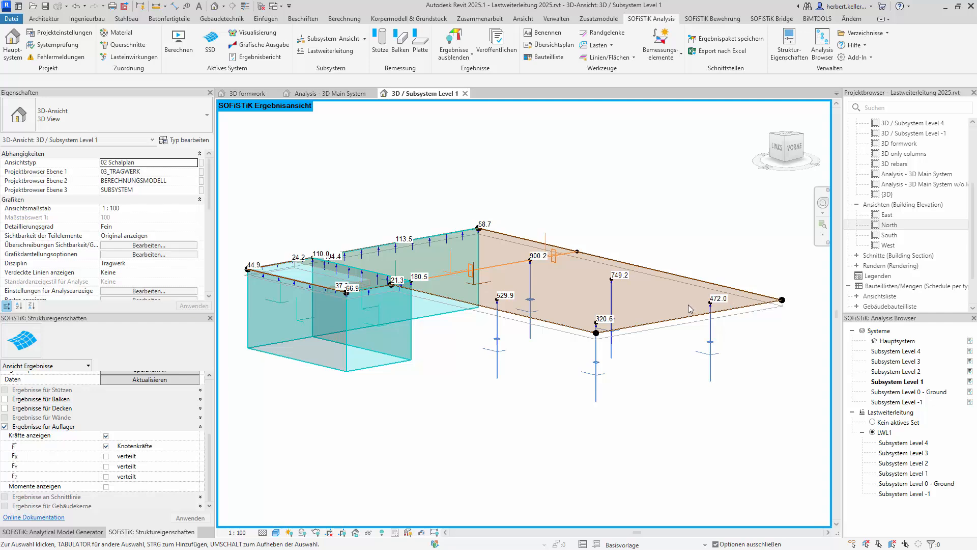
Step: Open the graphical output of Subsystem Level 0 - Ground in SOFiSTiK Graphic and rotate its contour into an oblique 3D view
double_click(913, 486)
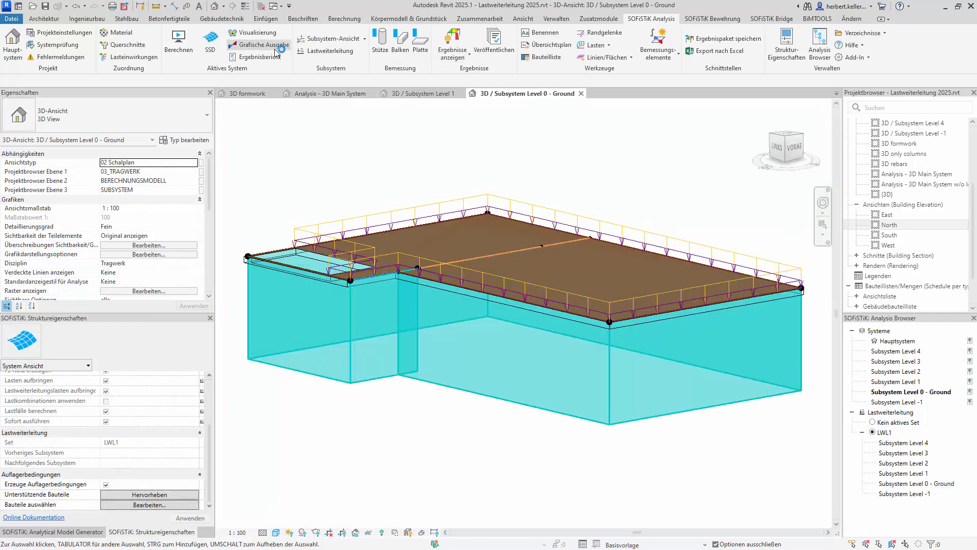
left_click_drag(0, 25, 498, 0)
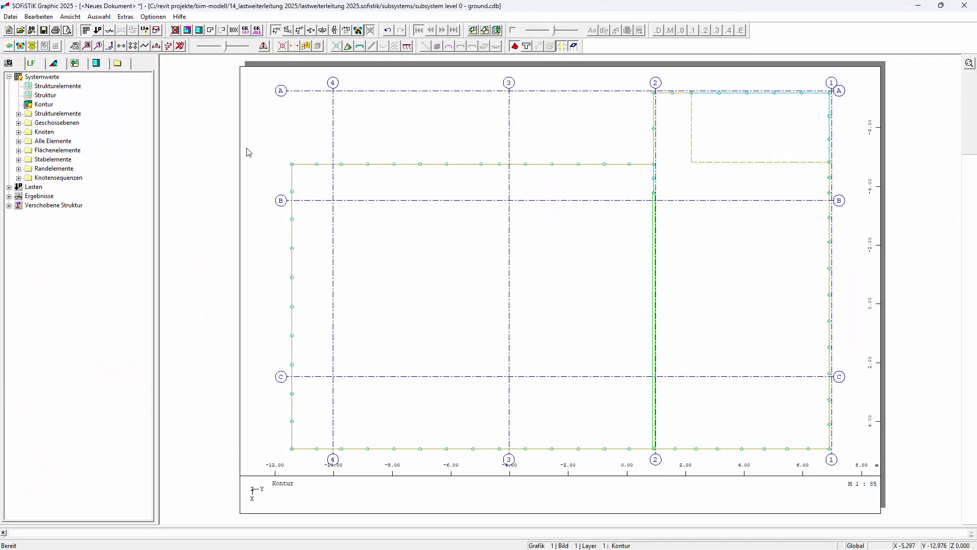
left_click(311, 31)
left_click(358, 30)
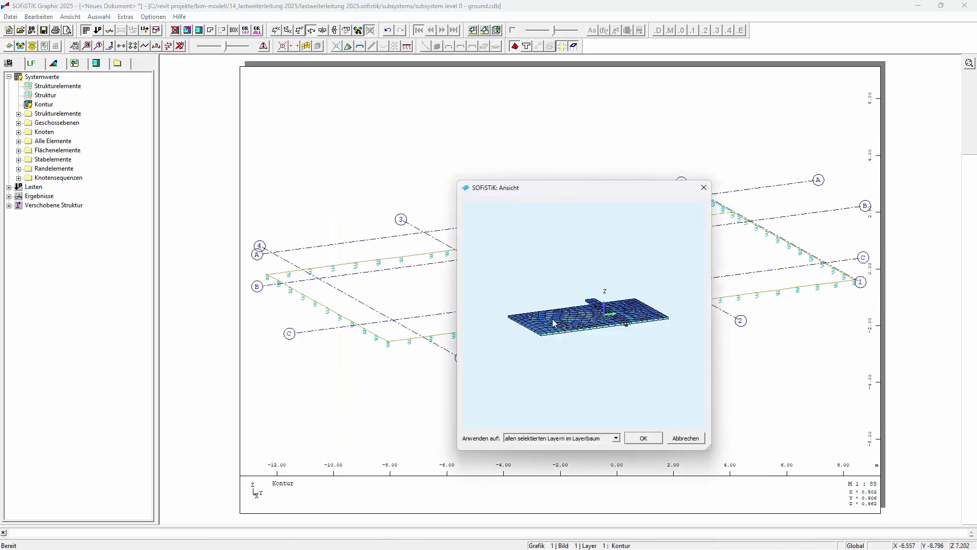
left_click_drag(539, 335, 686, 350)
left_click(659, 439)
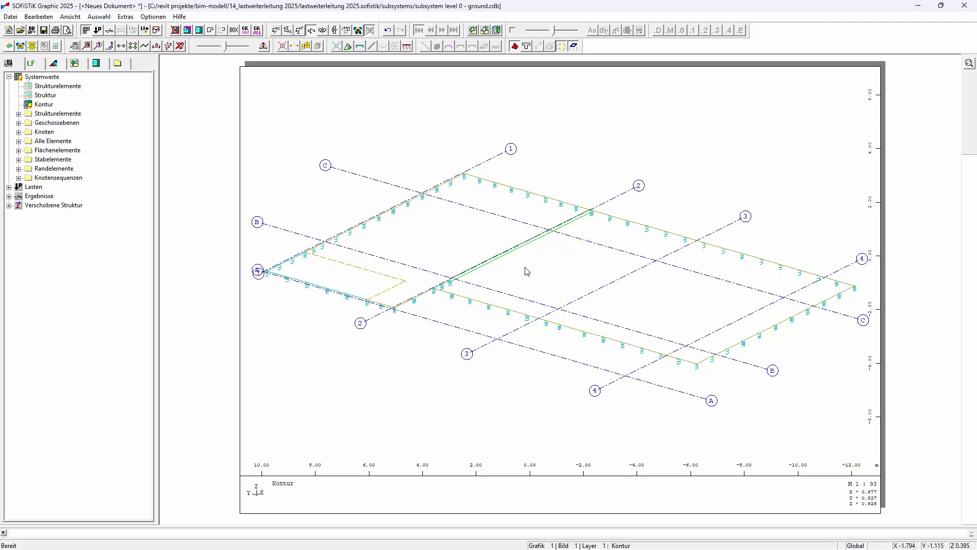
Step: Display the applied point loads (Einzellast) with enlarged value labels to examine them, and close the graphic without saving
left_click(10, 188)
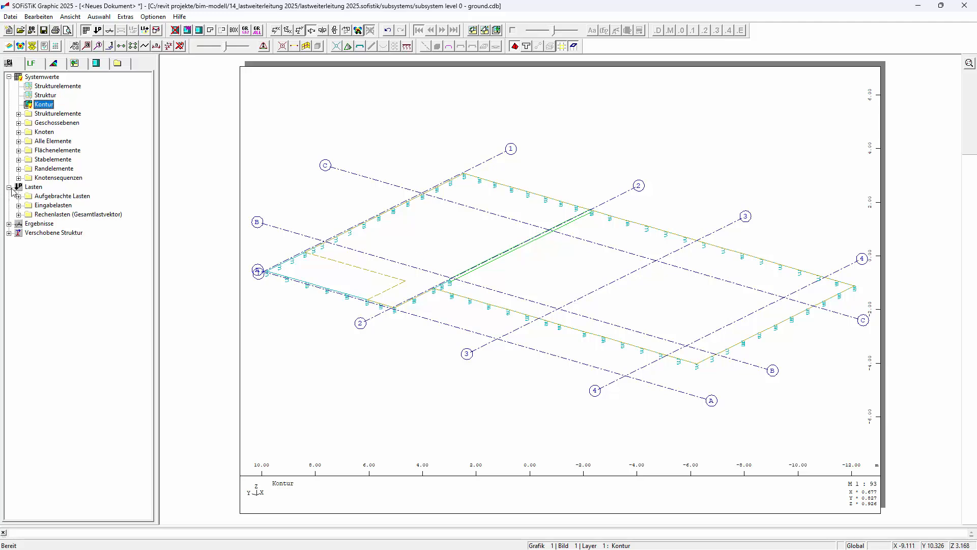
left_click(19, 196)
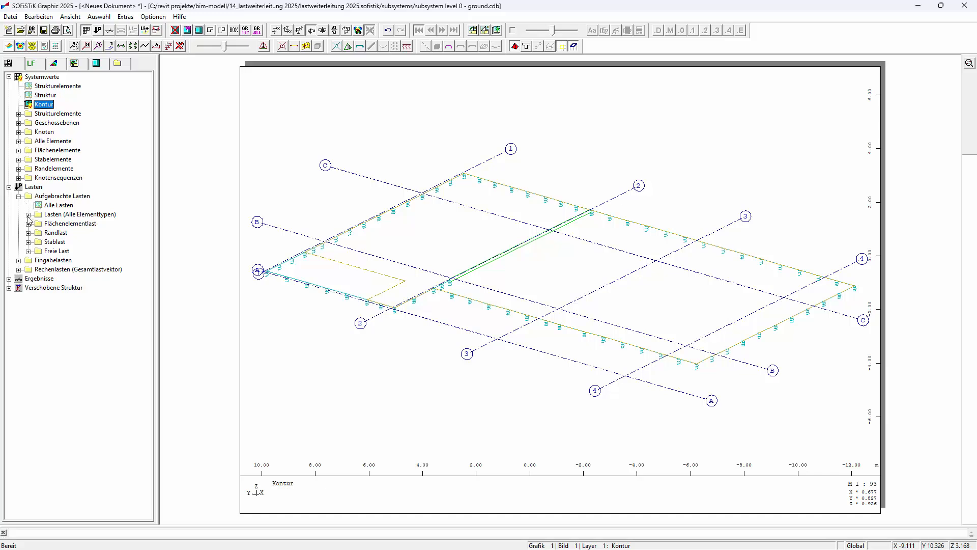
left_click(29, 215)
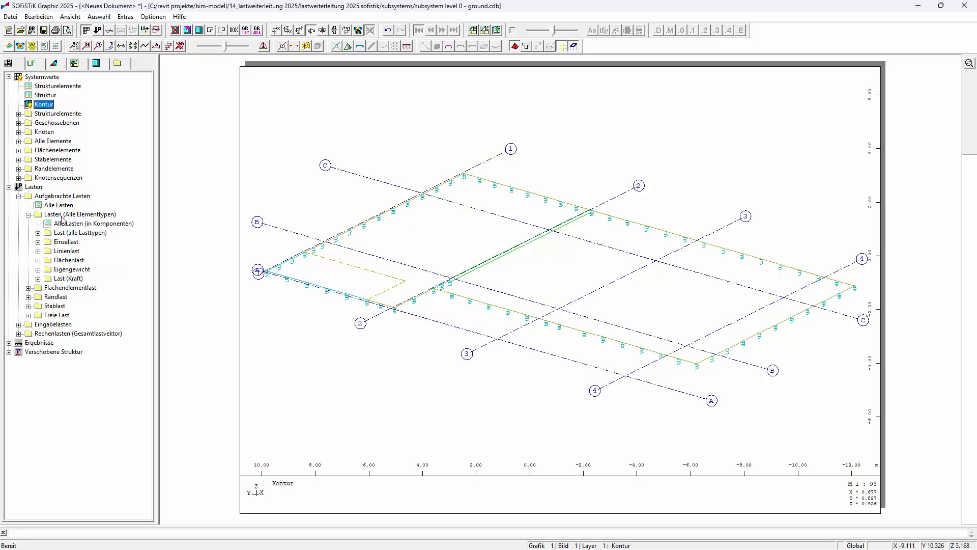
left_click(38, 241)
left_click(66, 251)
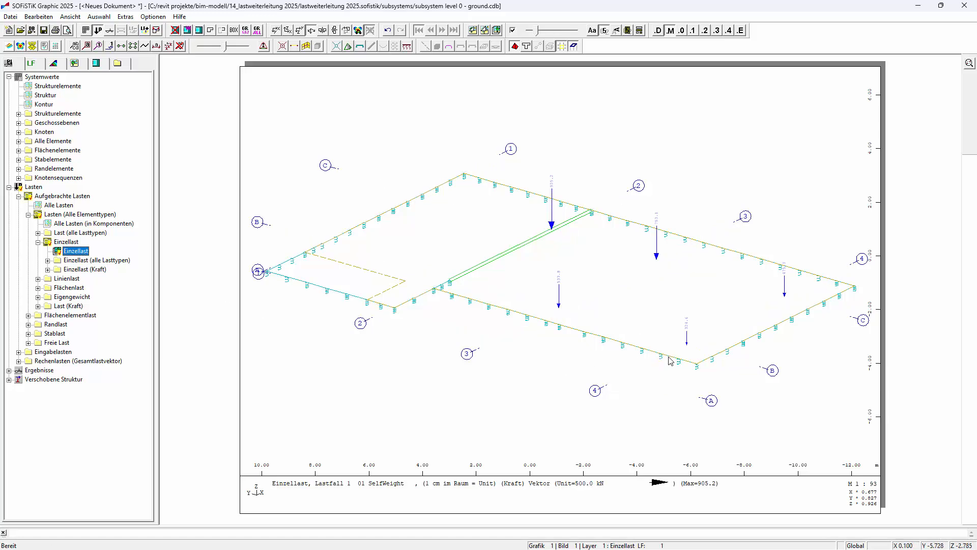
left_click(556, 34)
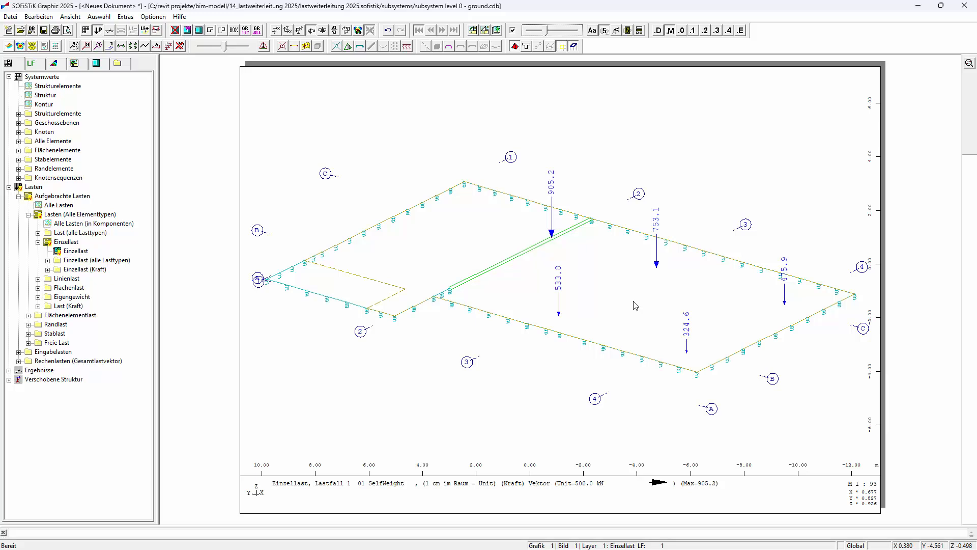
left_click(965, 6)
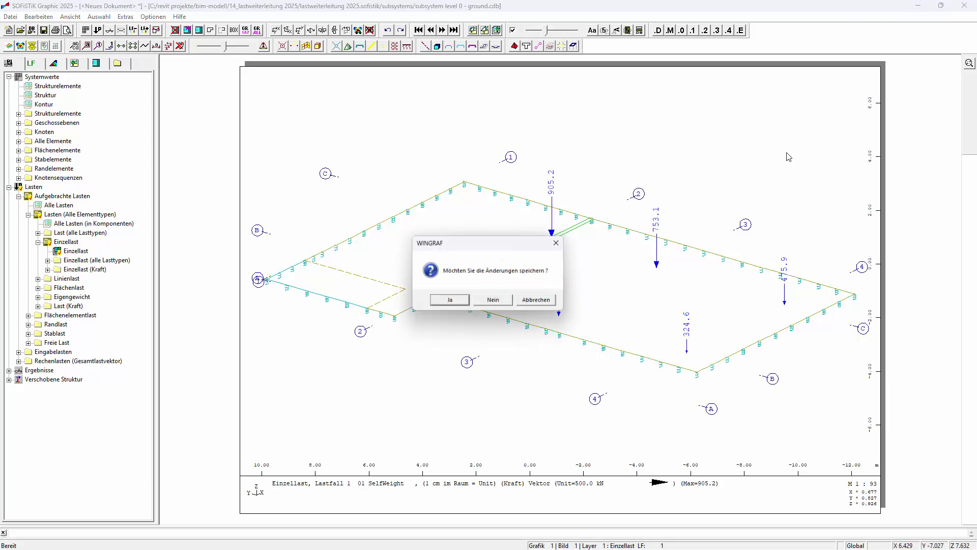
left_click(496, 299)
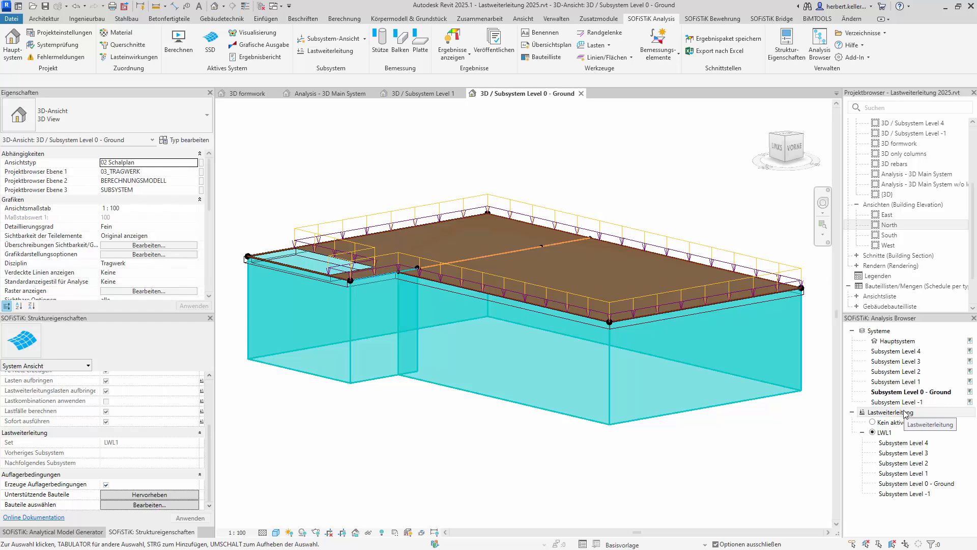
Step: Open the result report (Ergebnisbericht) of load transfer set LWL1 for viewing and close it again
right_click(893, 434)
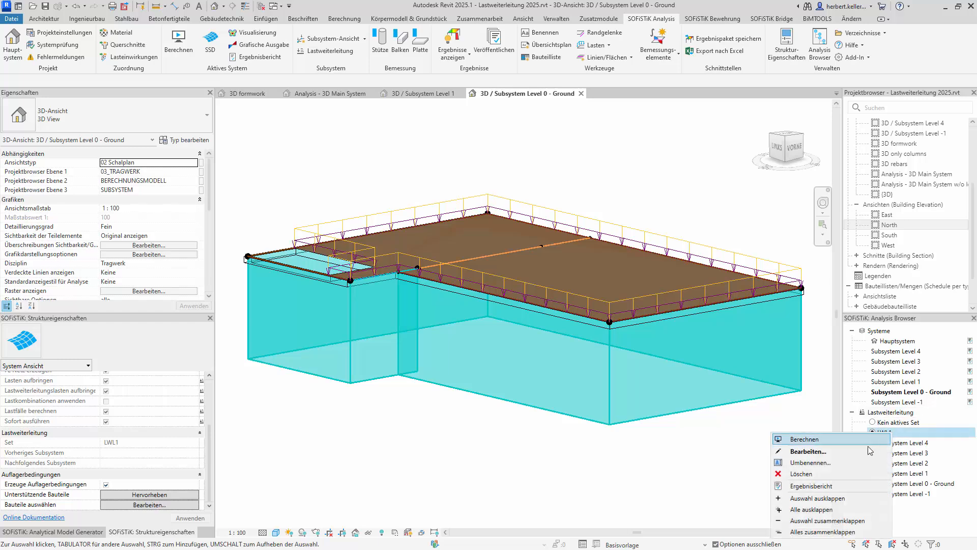
left_click(814, 486)
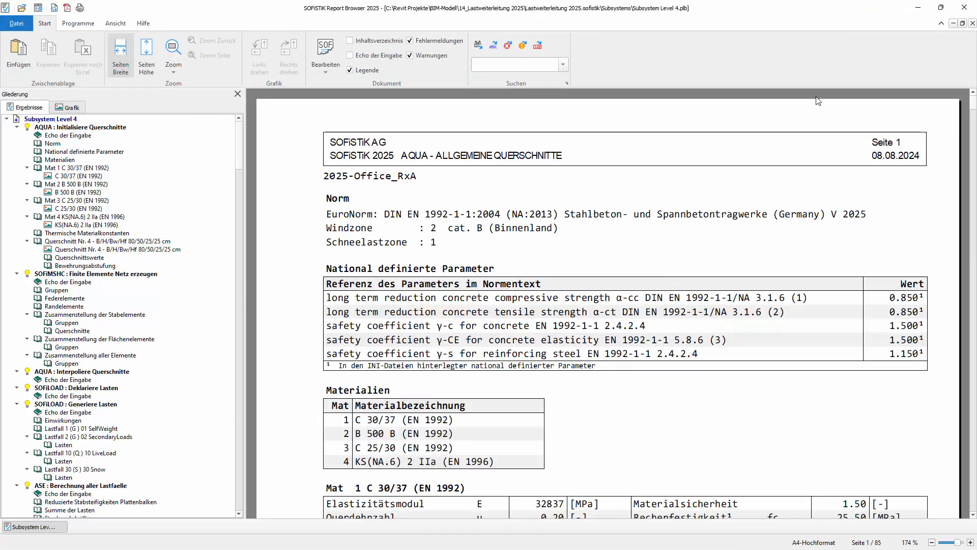
left_click(964, 7)
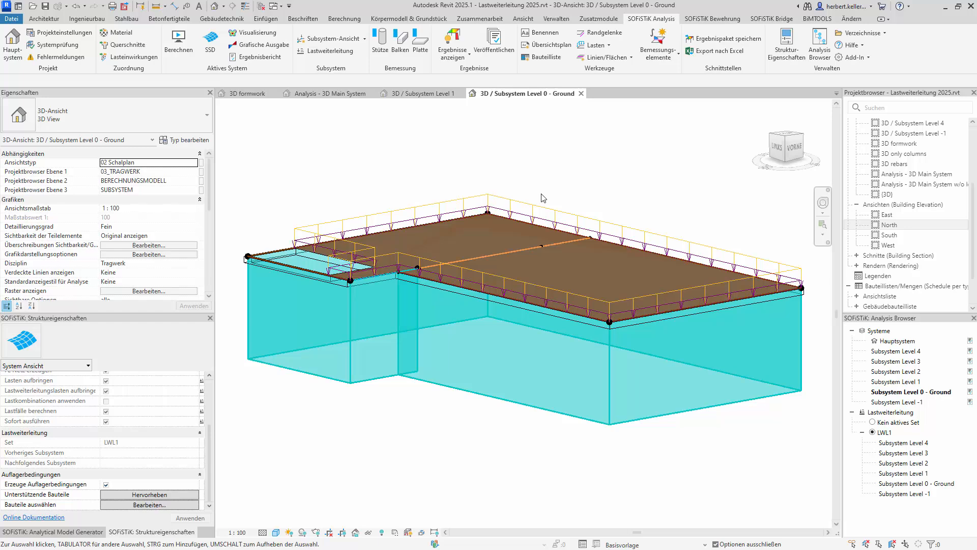